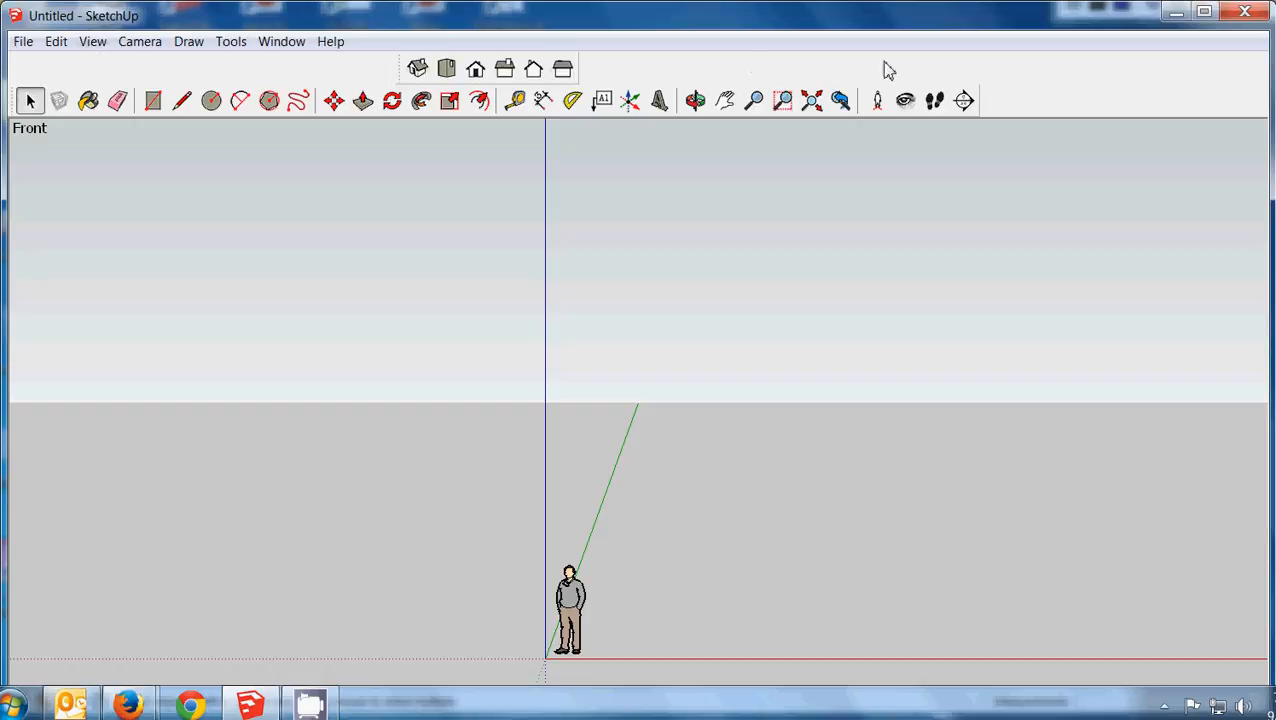
Hide the Views toolbar
left_click(90, 44)
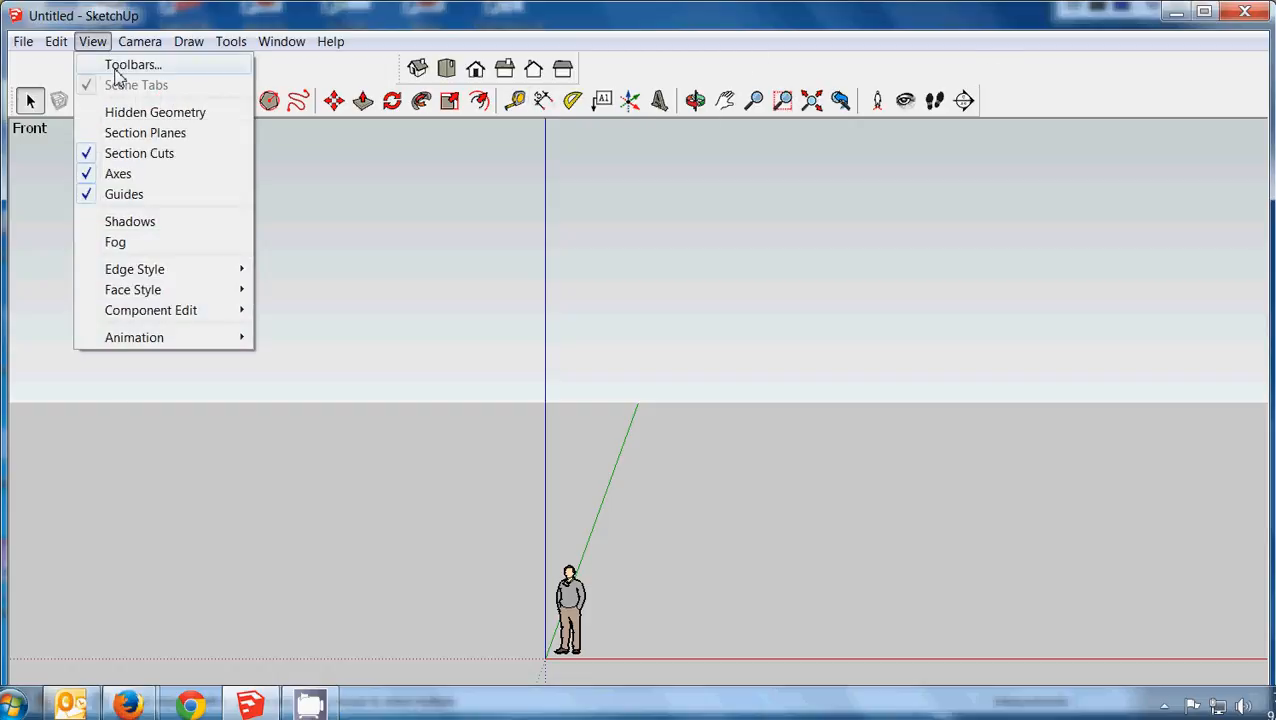
left_click(120, 66)
scroll(675, 407, "down", 3)
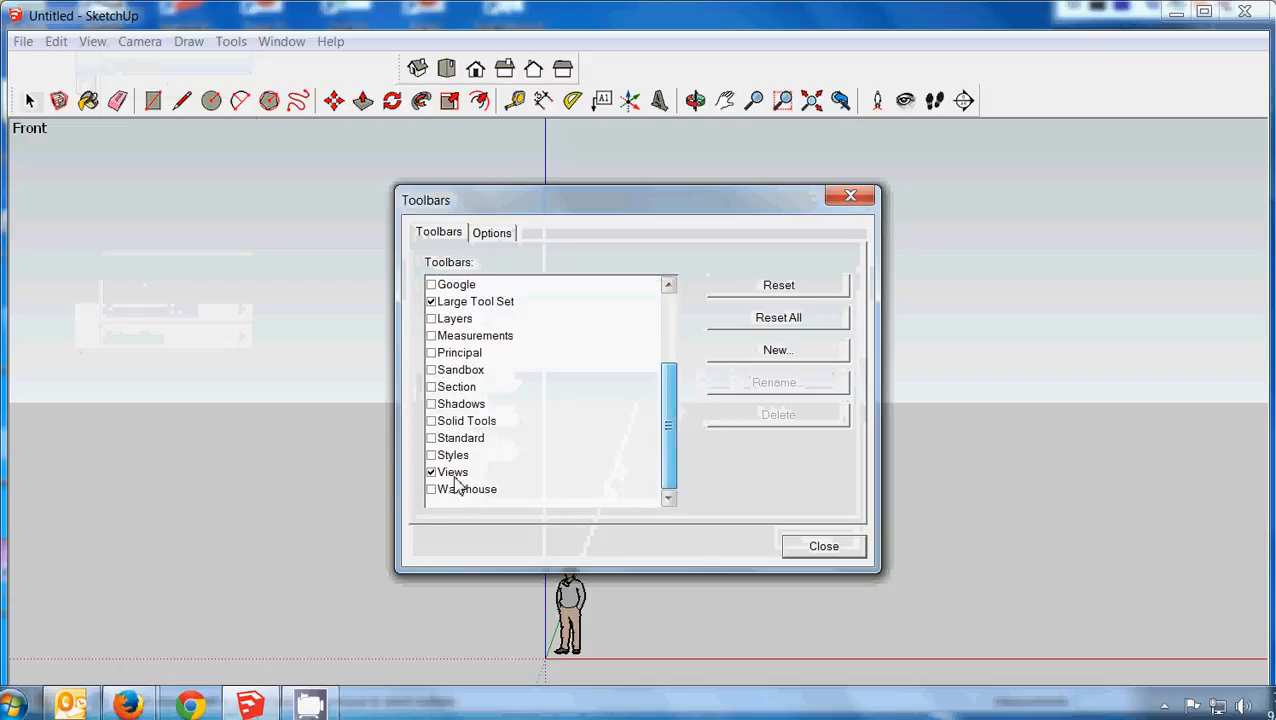
left_click(431, 472)
left_click(824, 546)
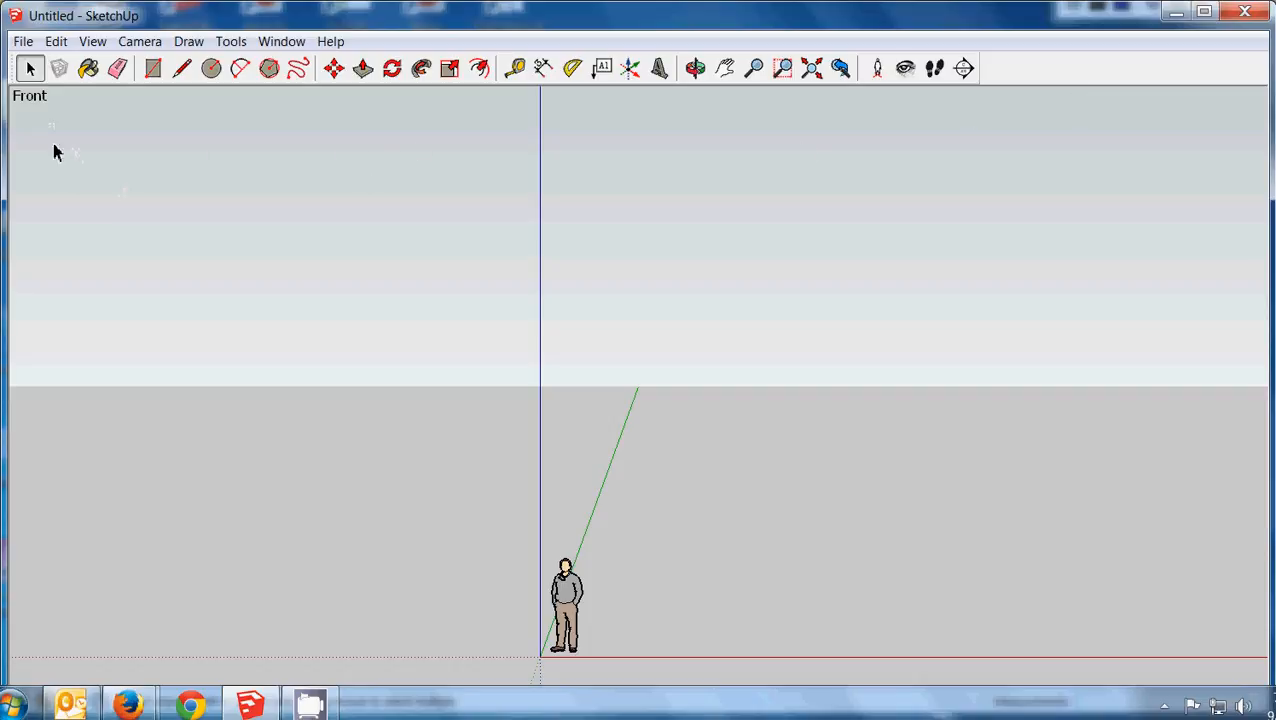
Show the Views toolbar alongside the Large Tool Set
left_click(93, 42)
left_click(118, 64)
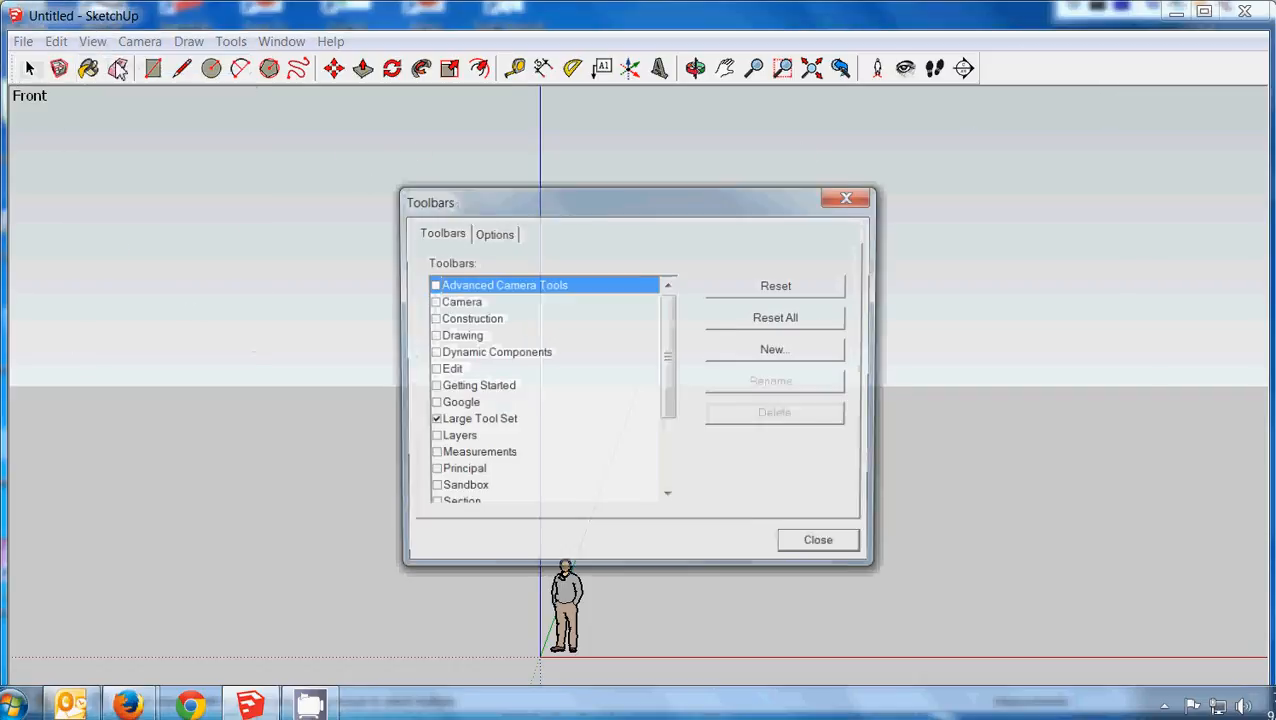
left_click_drag(670, 354, 672, 427)
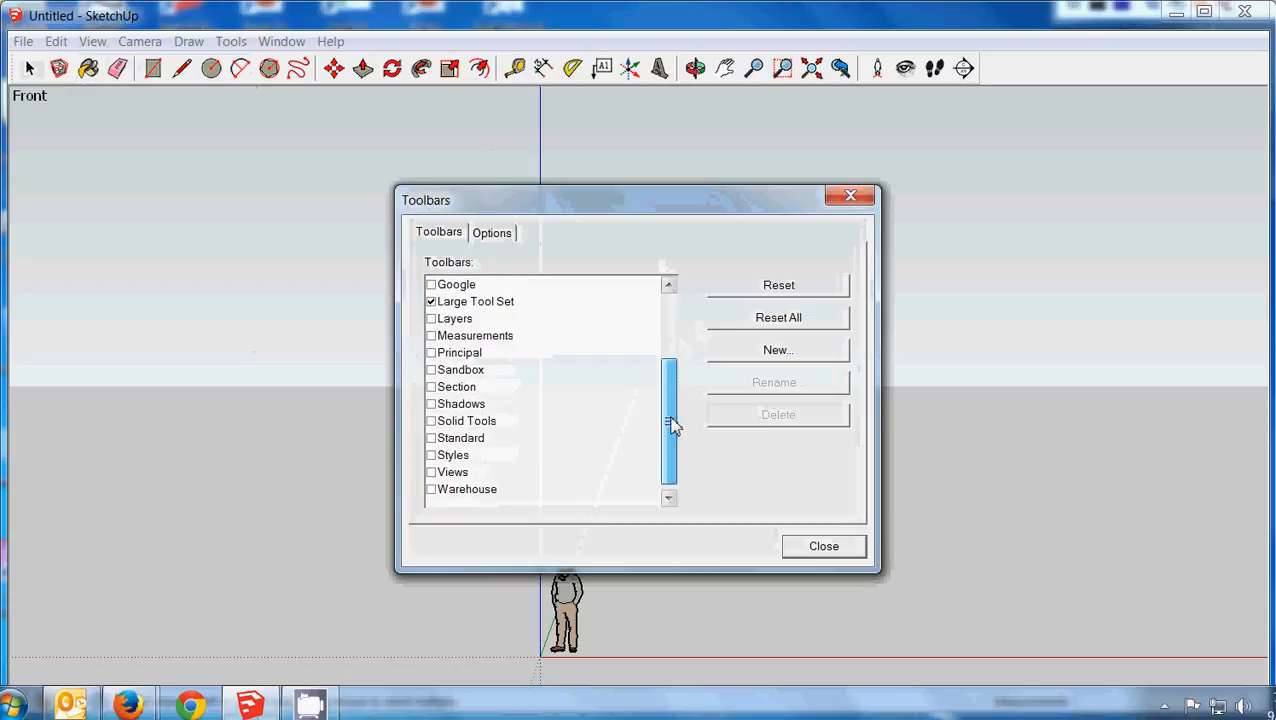
left_click(431, 472)
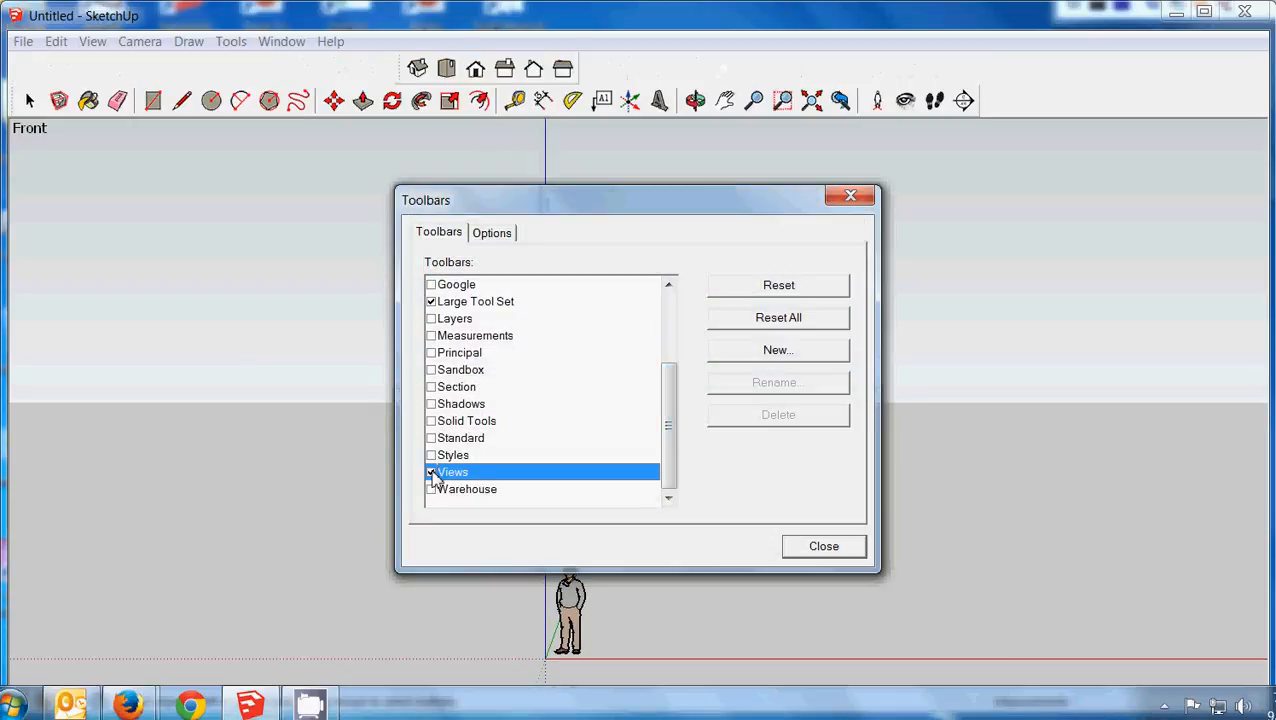
left_click(823, 548)
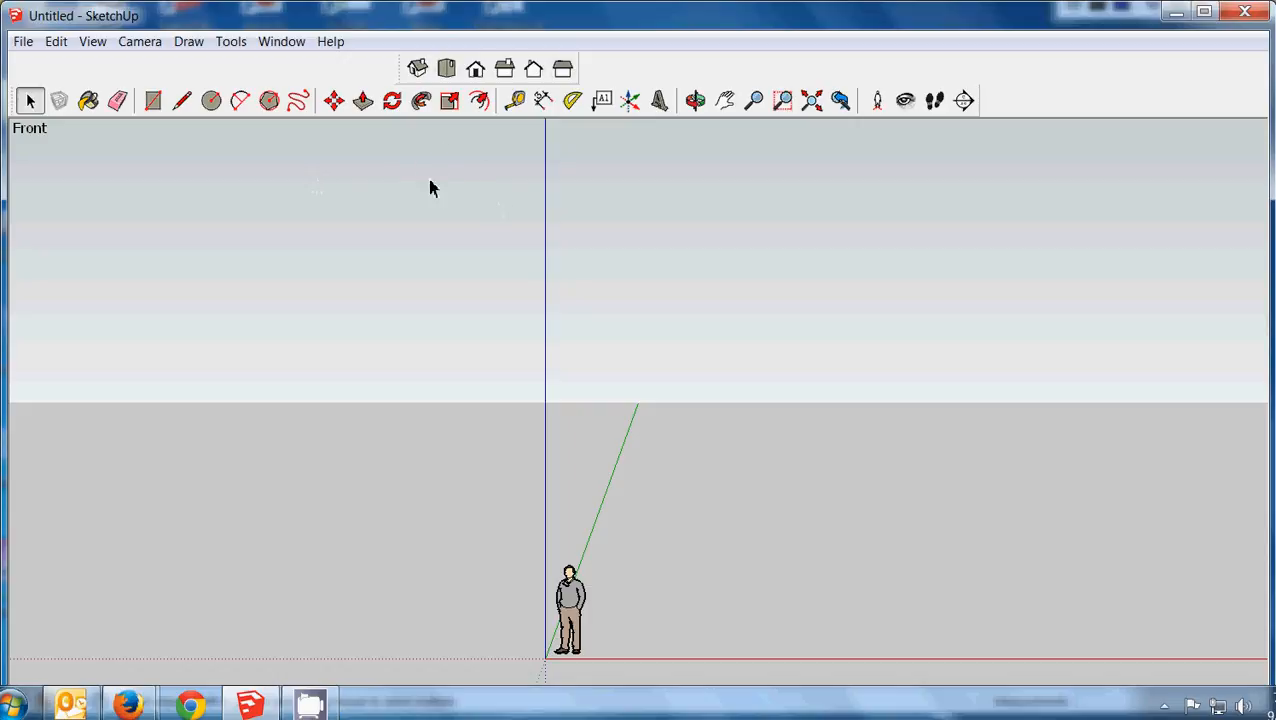
Switch to the Top view and draw a circle with a 2.5' radius near the origin, behind the standing figure
left_click(448, 70)
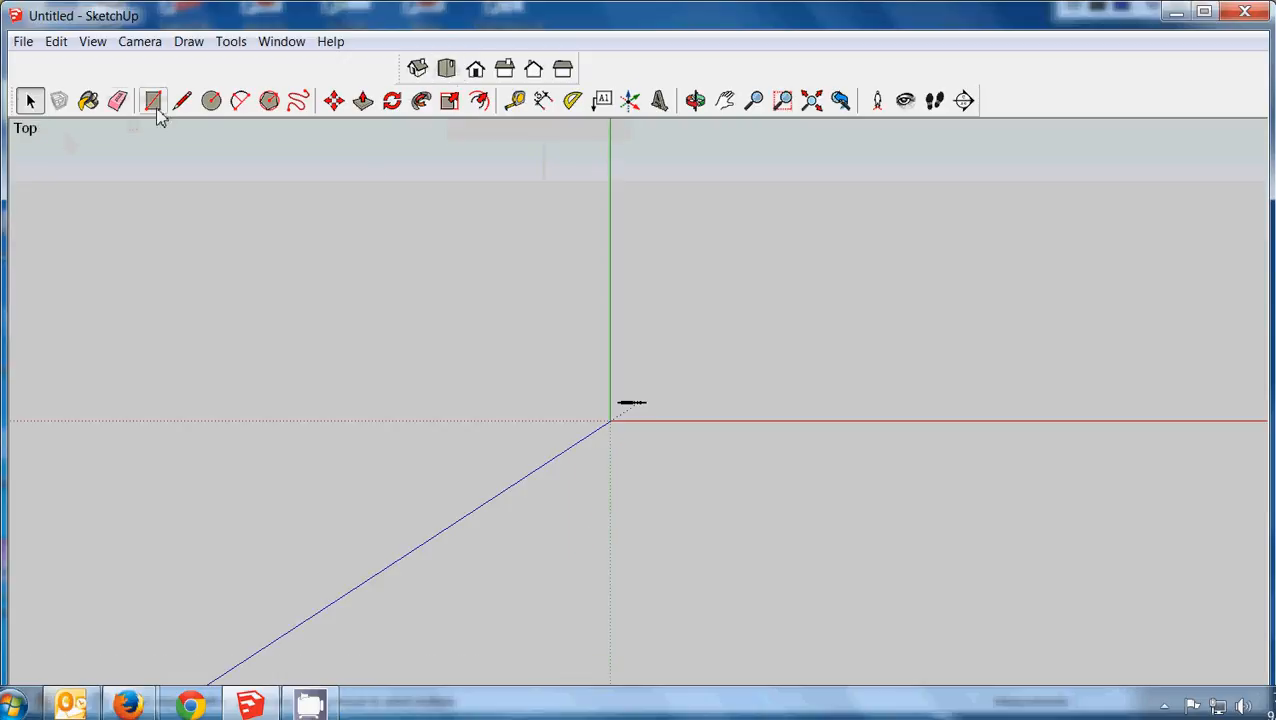
left_click(212, 102)
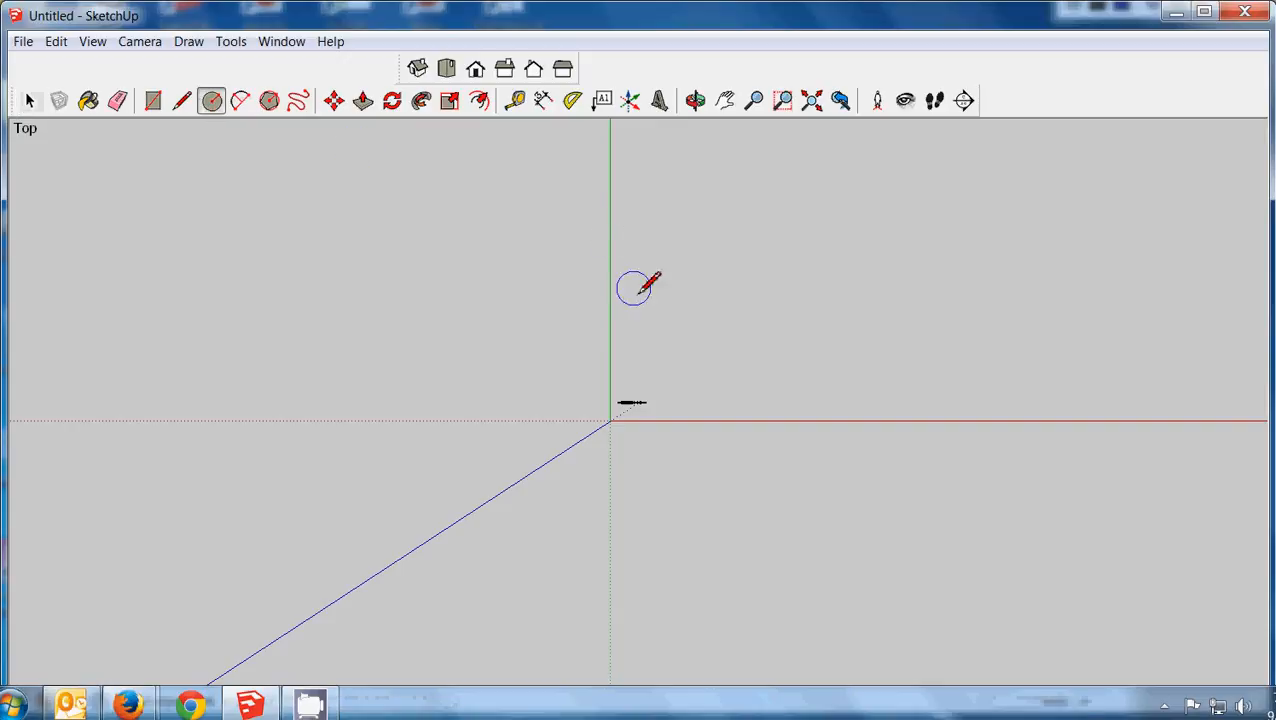
left_click(687, 300)
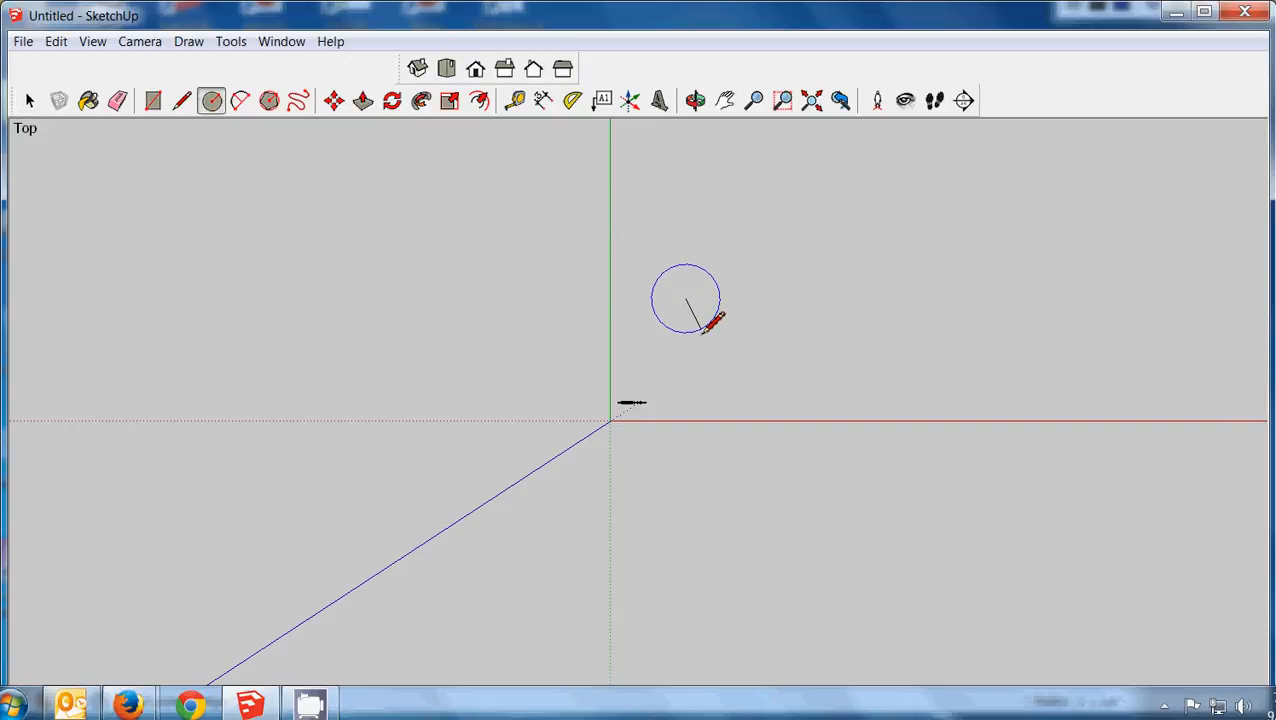
left_click(704, 330)
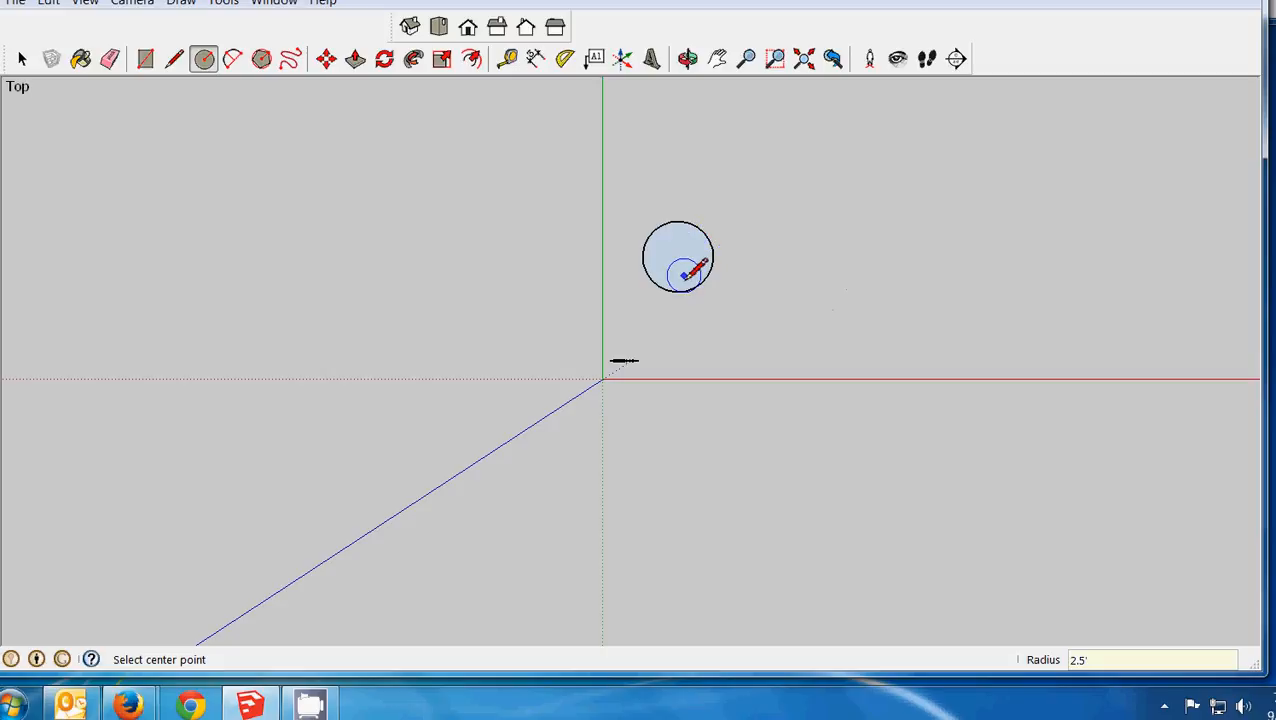
Make the whole circle a component named "fluted column", replacing the existing definition of that name
scroll(686, 270, "up", 1)
scroll(686, 270, "up", 4)
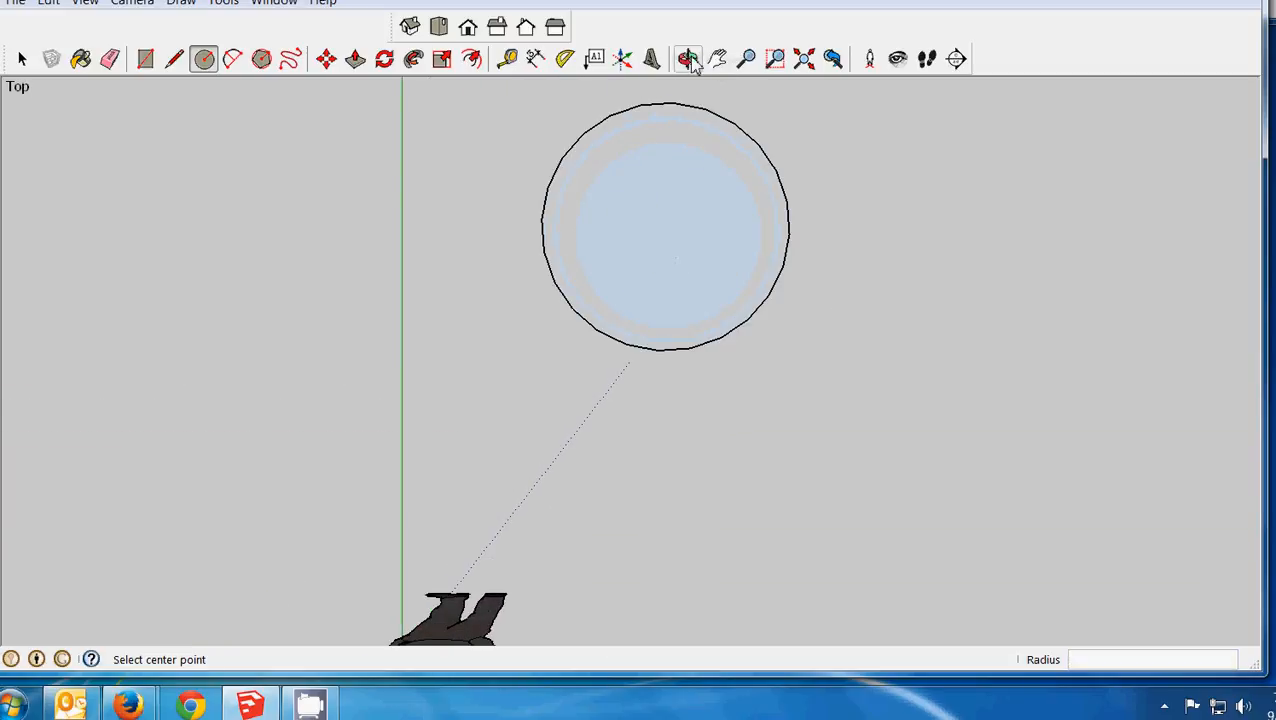
left_click(745, 62)
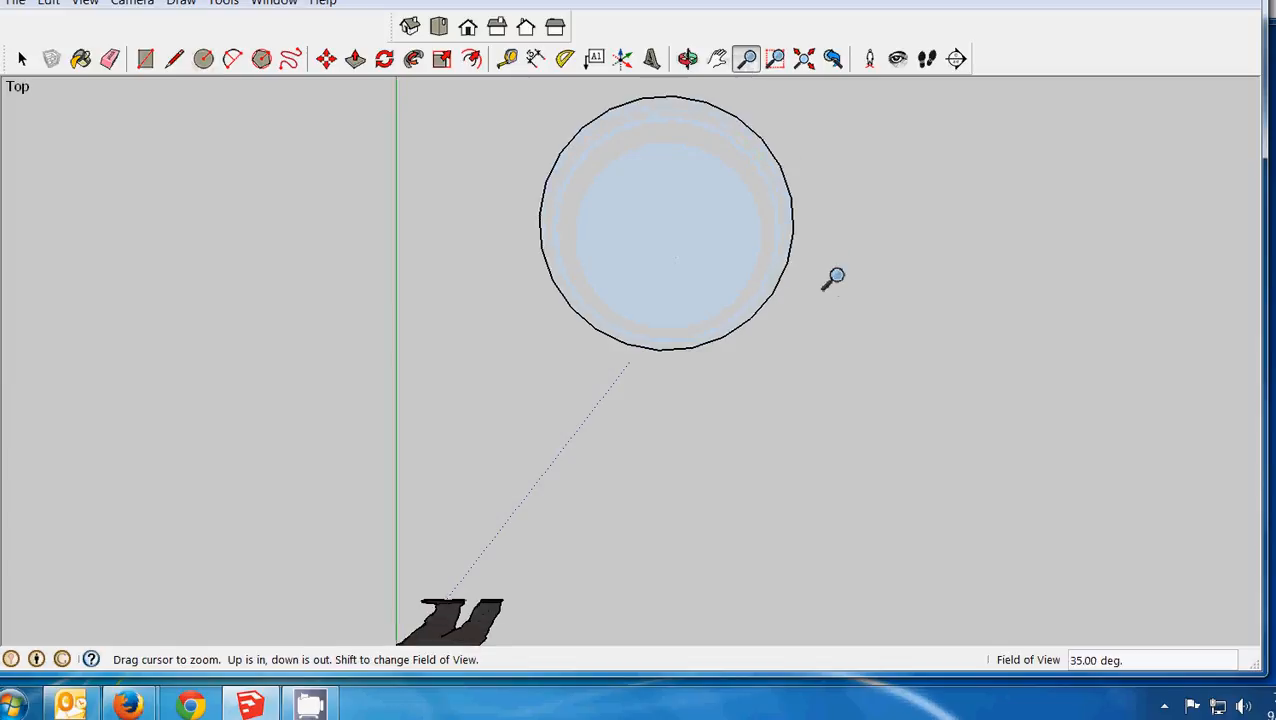
left_click_drag(834, 276, 834, 228)
left_click(721, 62)
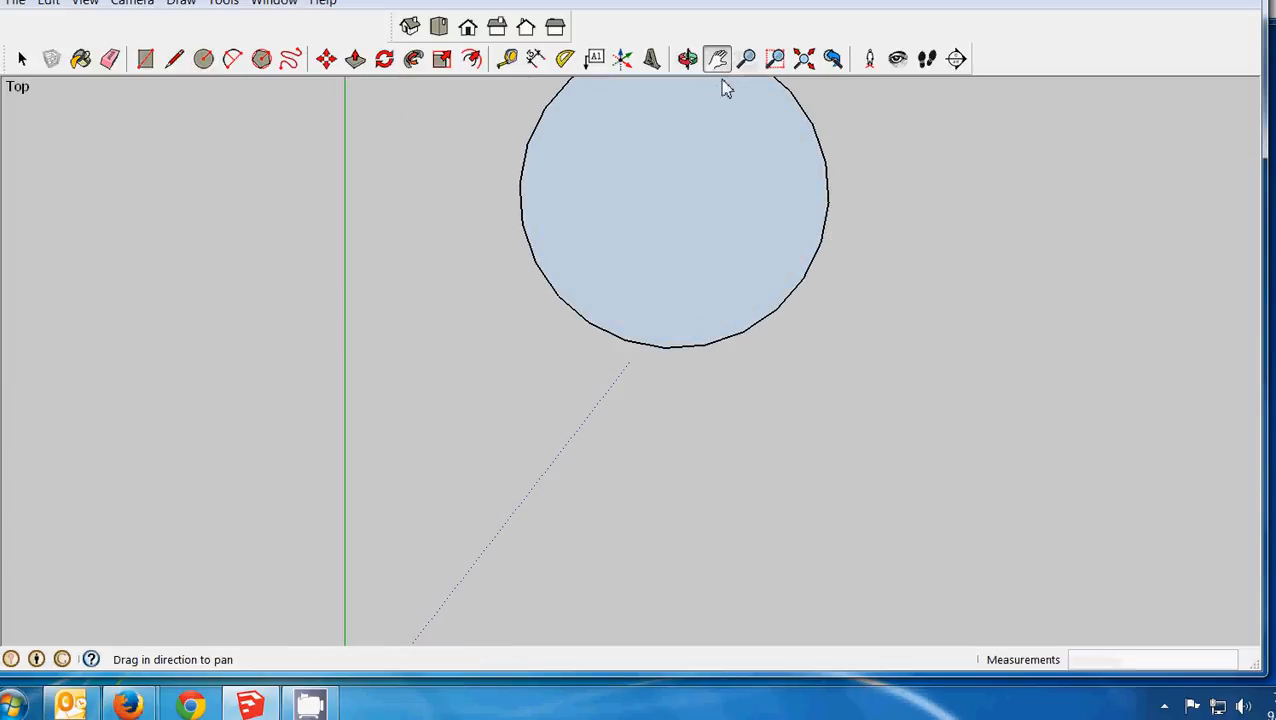
left_click_drag(740, 128, 658, 316)
scroll(660, 310, "up", 1)
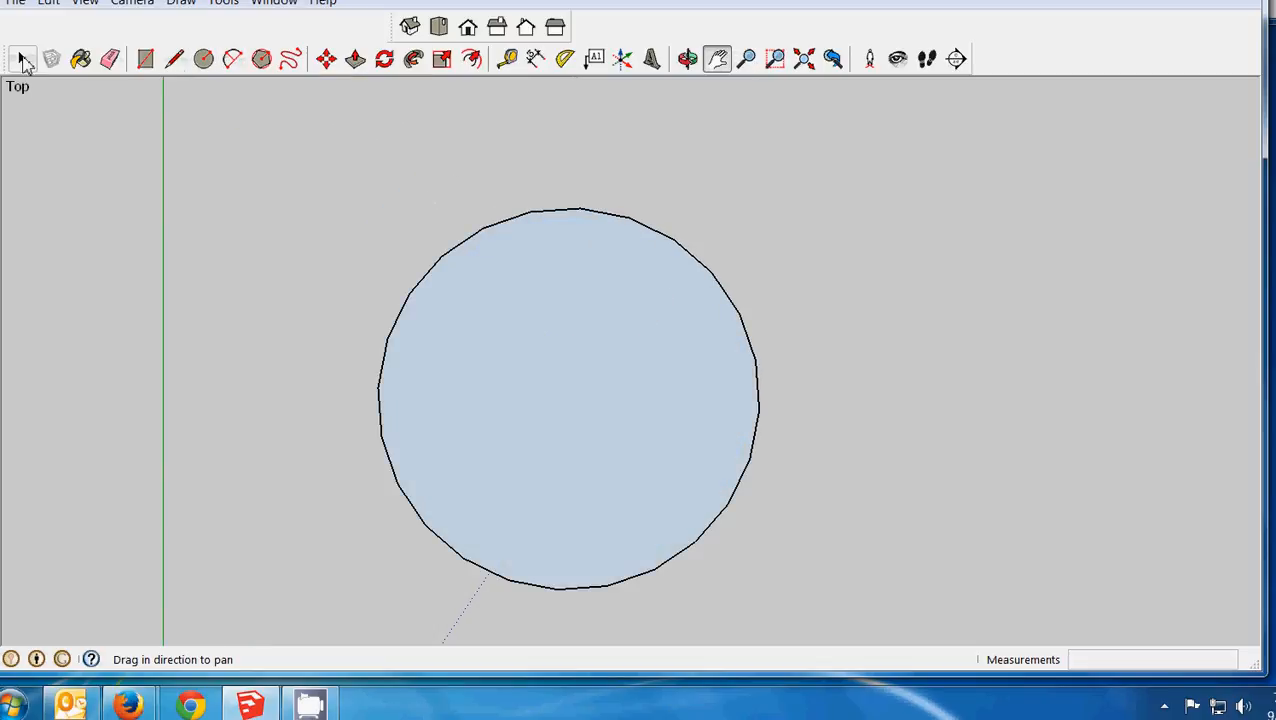
left_click(23, 60)
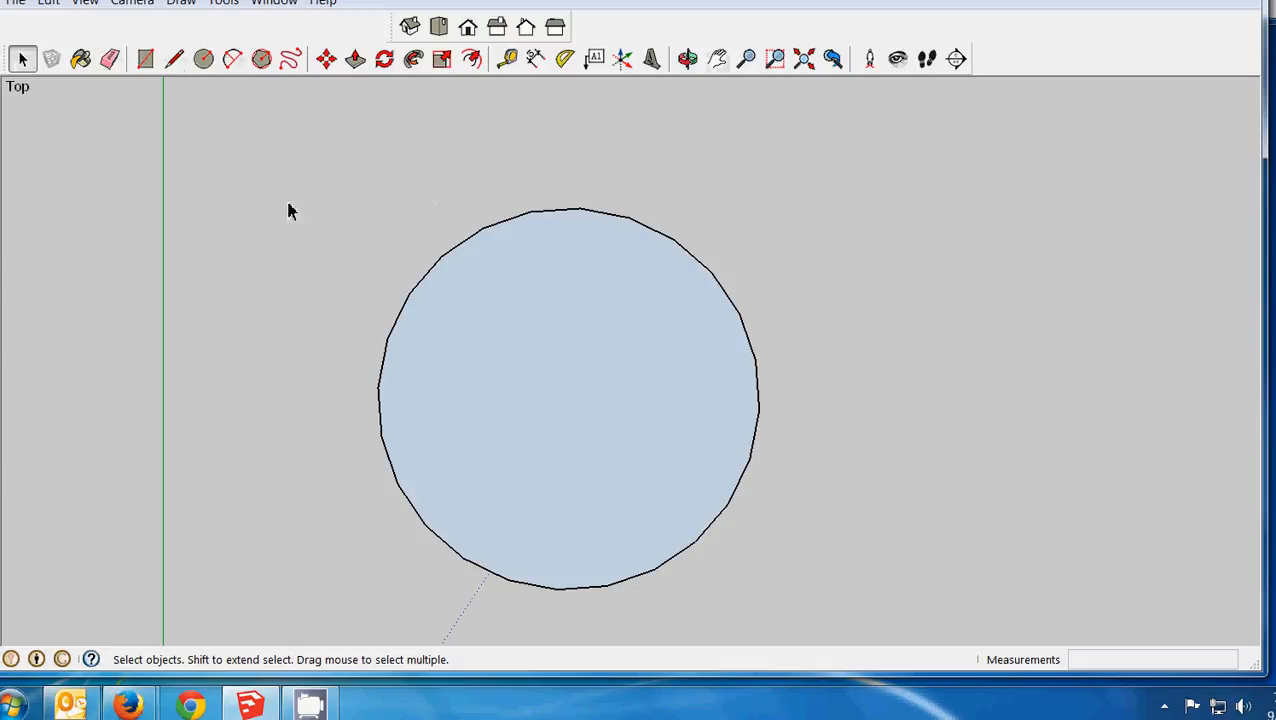
left_click_drag(287, 168, 855, 630)
left_click(47, 3)
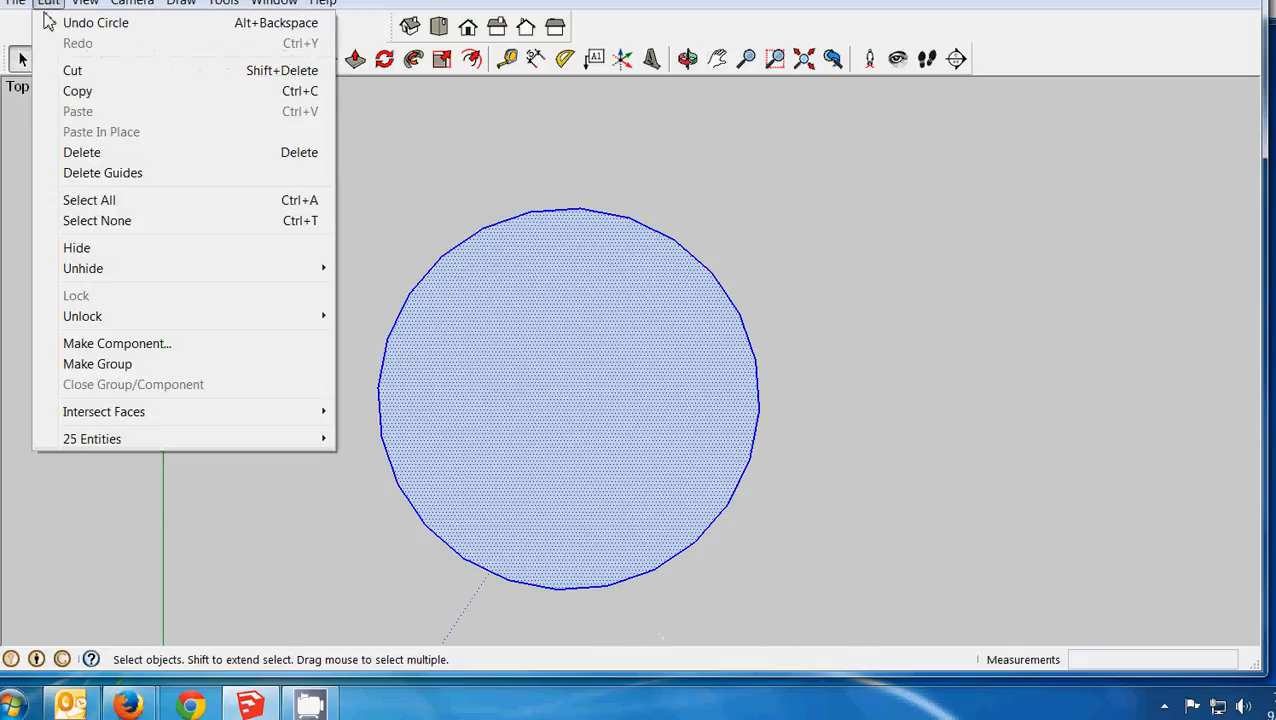
left_click(140, 344)
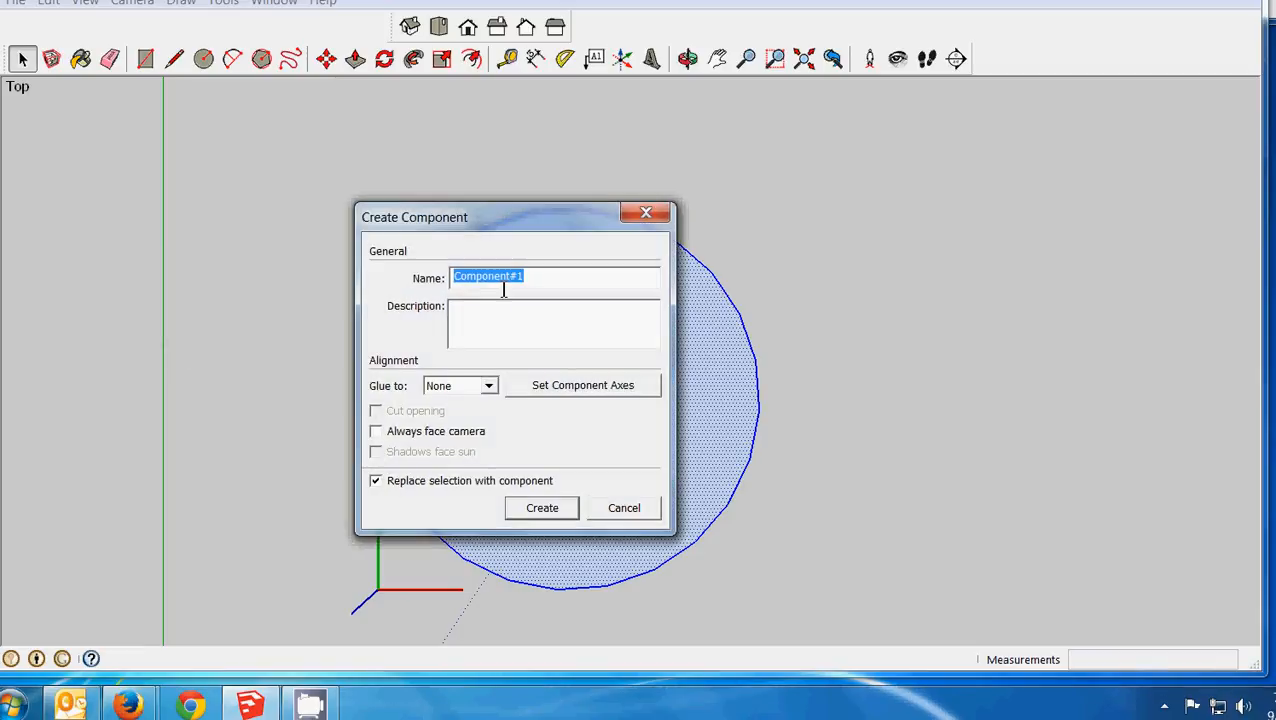
type("fluted column")
key("Return")
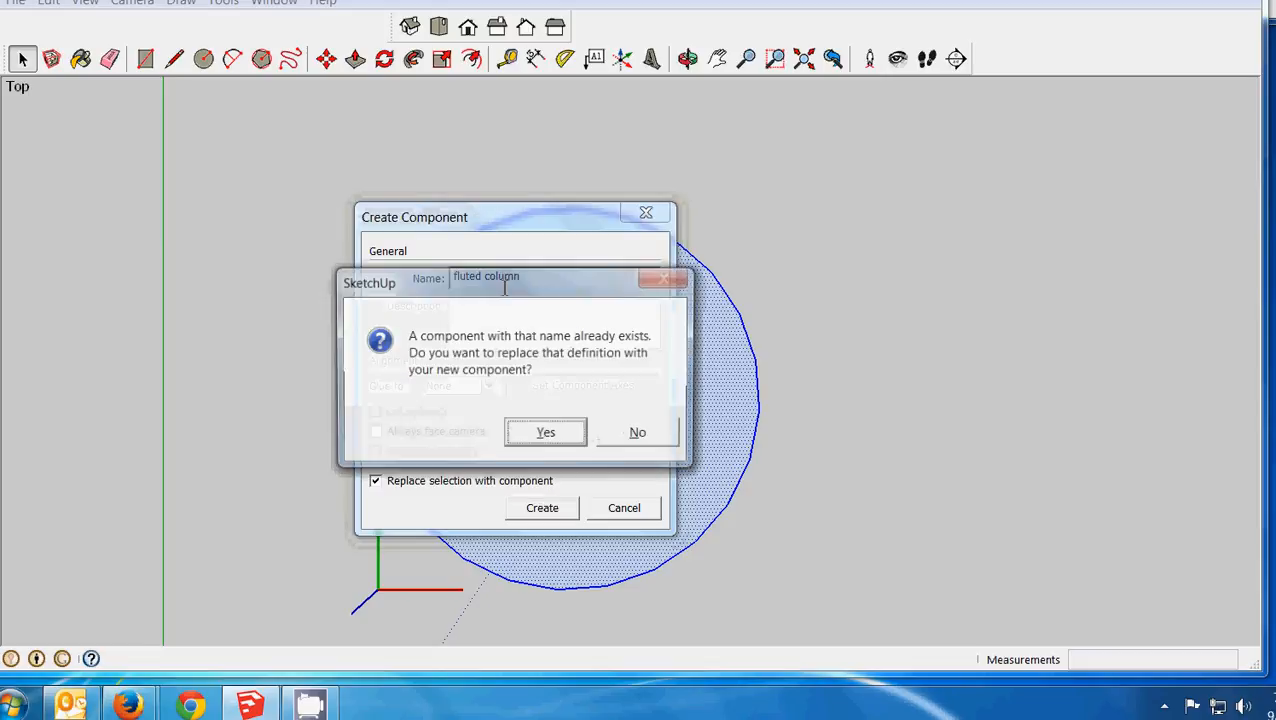
left_click(545, 432)
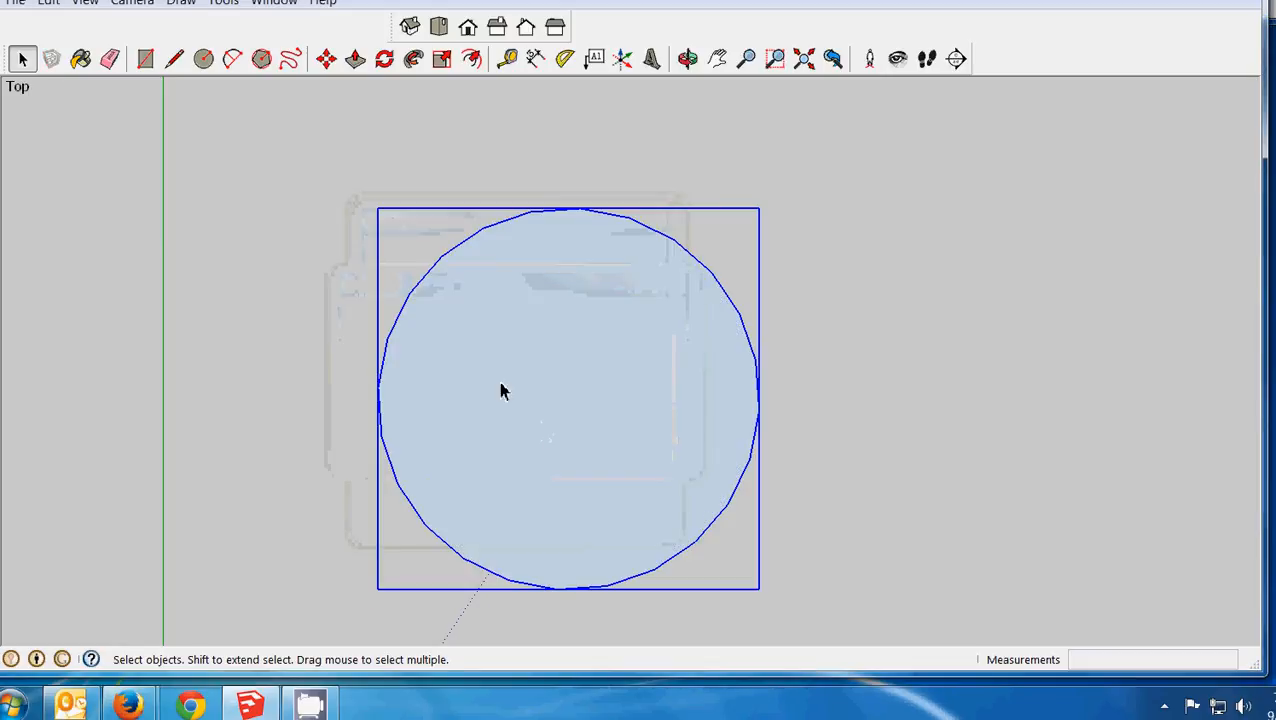
Open the circle component for editing and try to draw an arc between the endpoints of its topmost edge segment
double_click(595, 348)
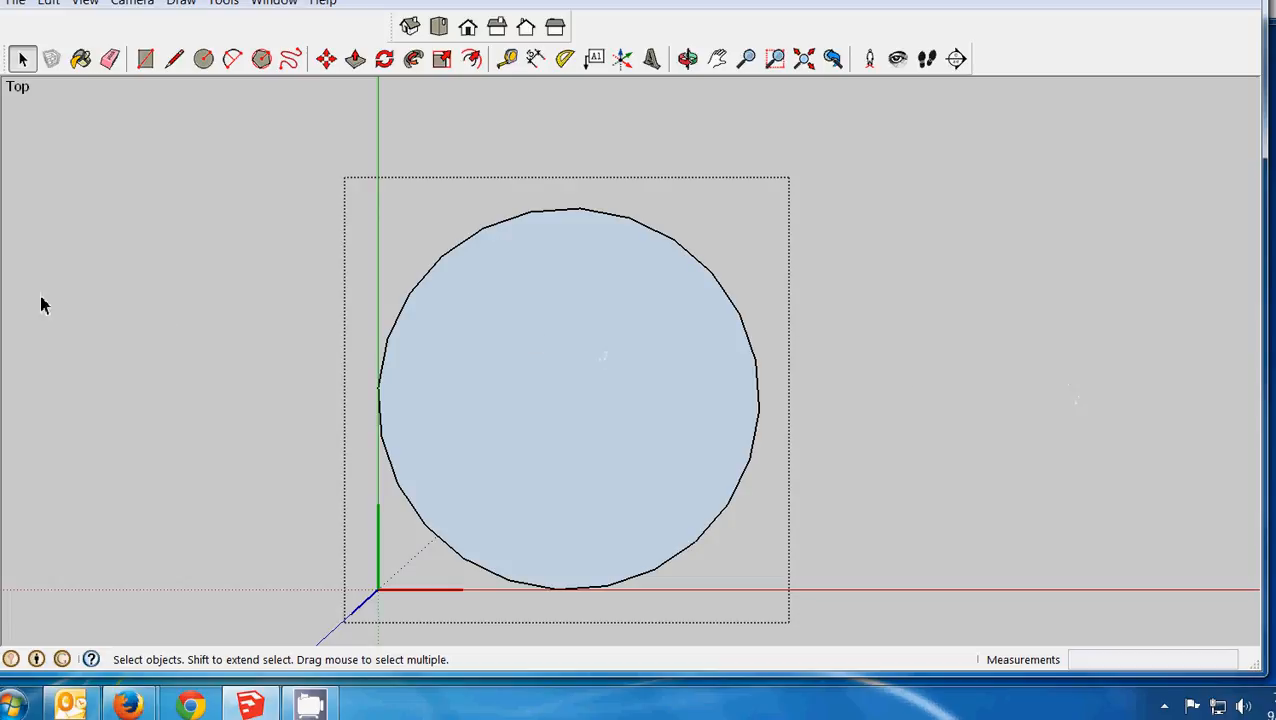
left_click(233, 62)
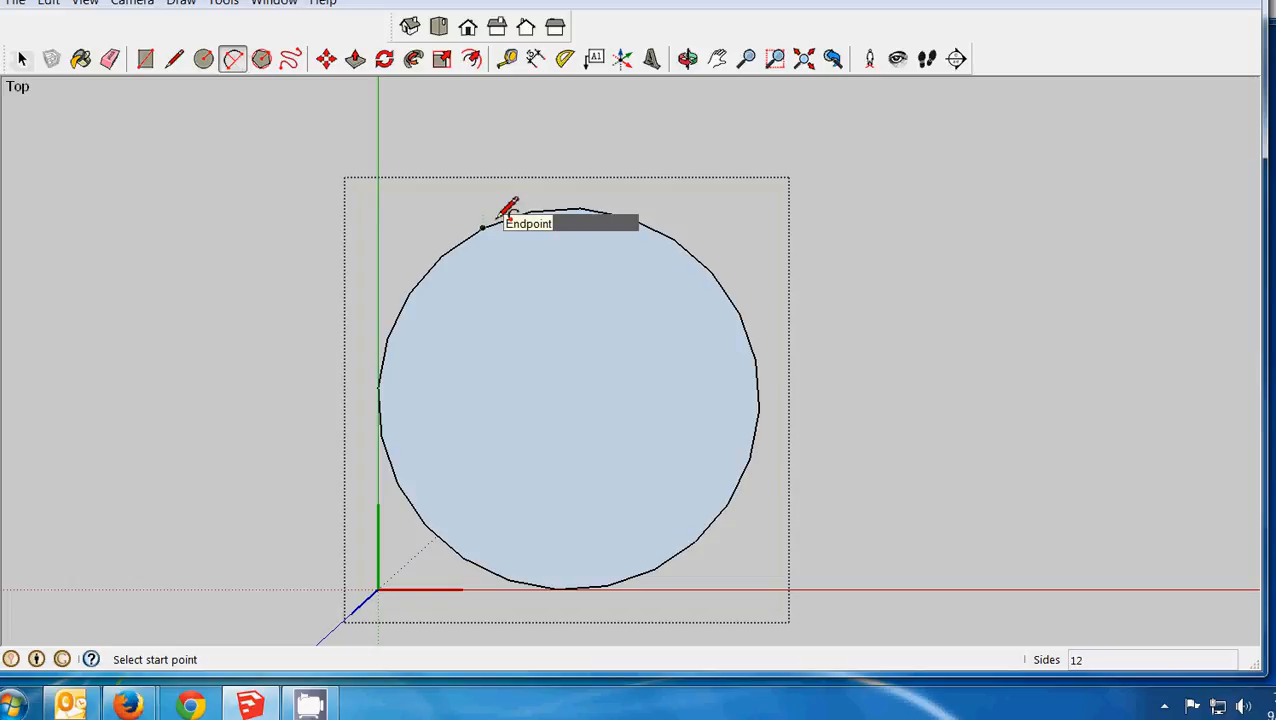
scroll(503, 208, "up", 1)
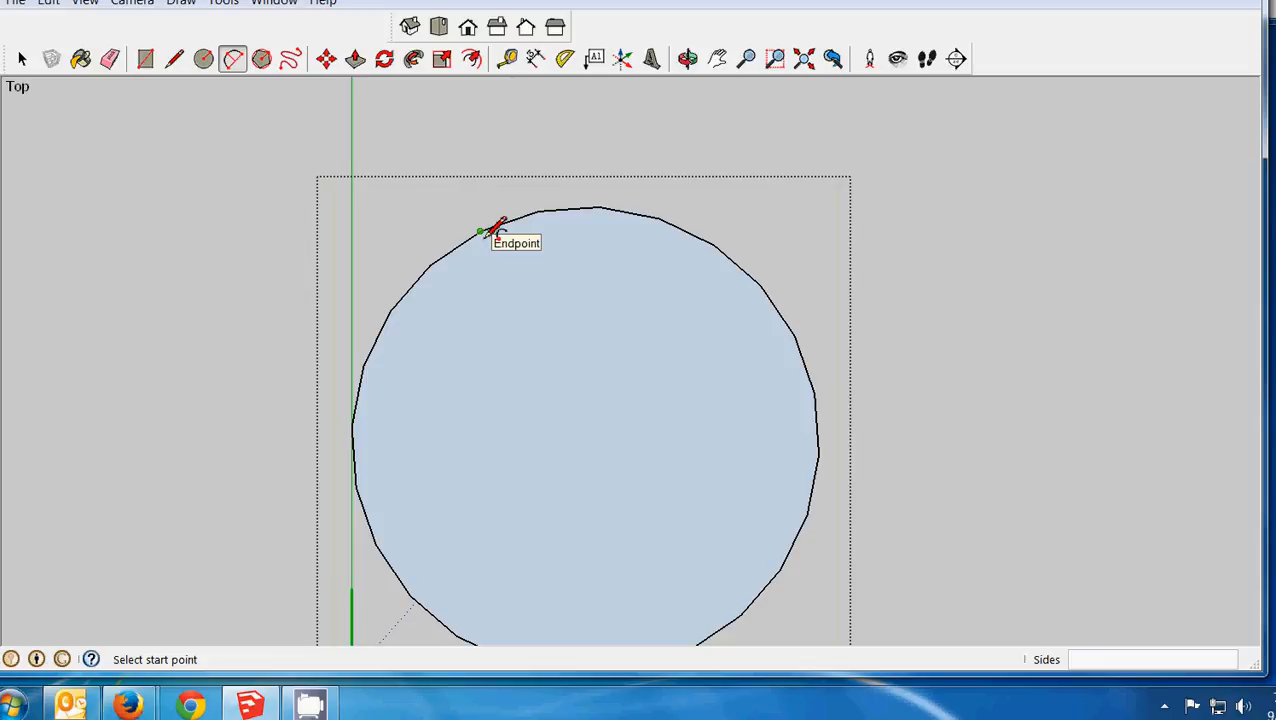
left_click(541, 210)
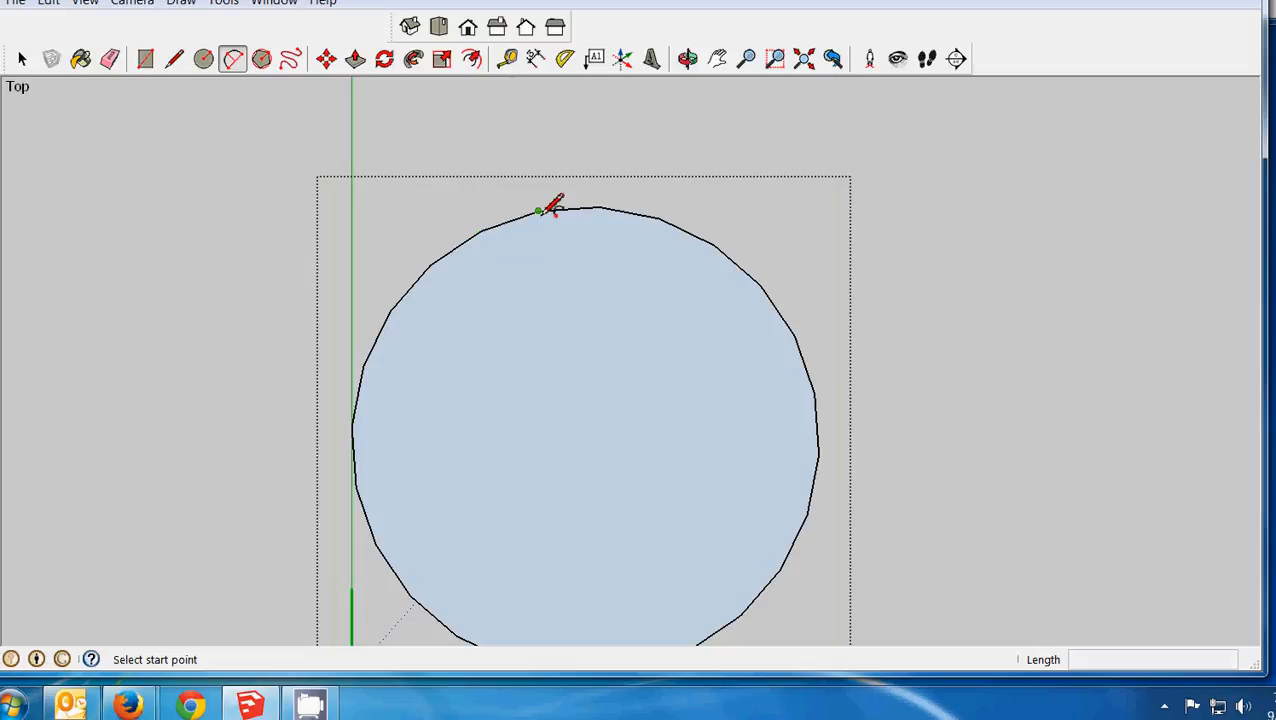
left_click(601, 209)
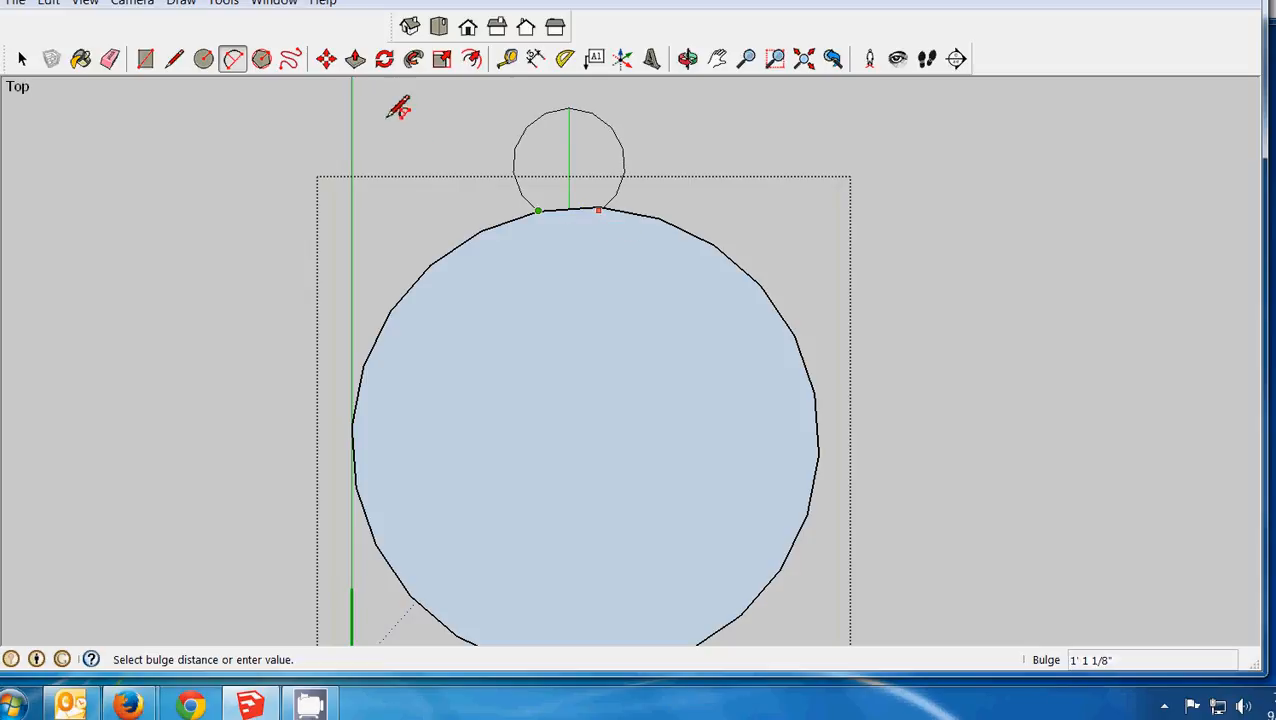
left_click(579, 221)
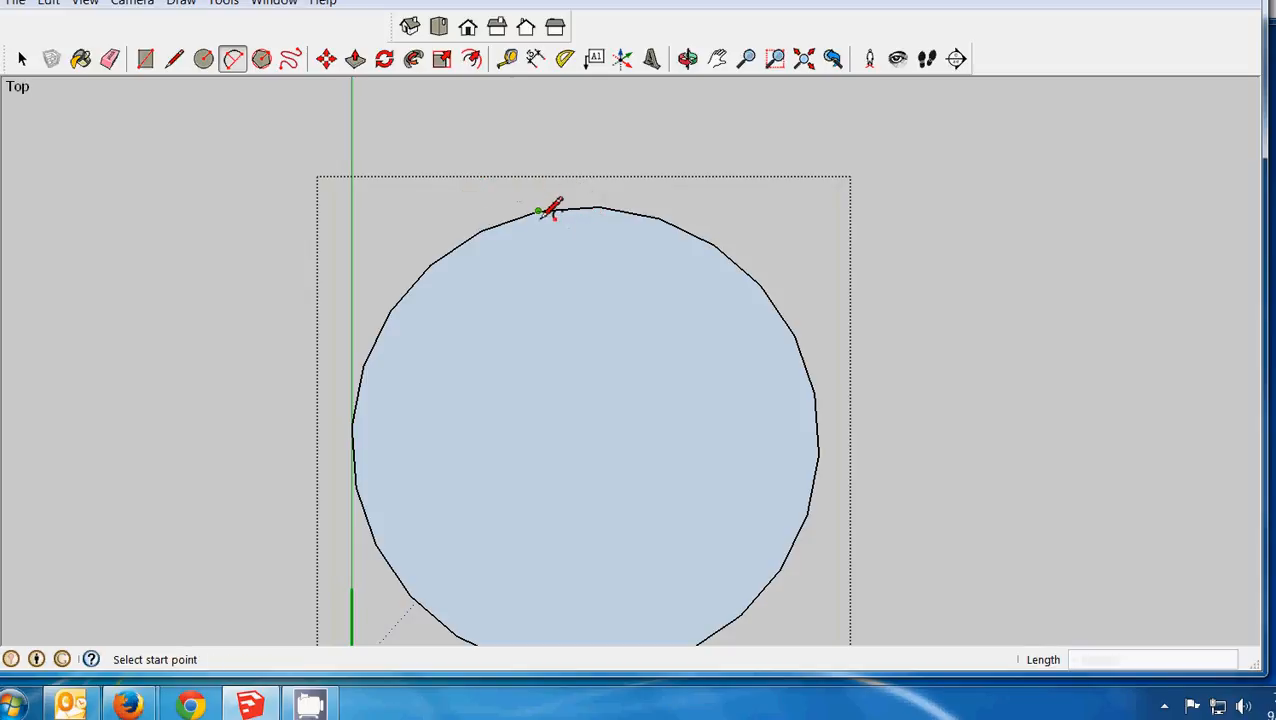
Try an inward arc with a 2" bulge across the circle's topmost edge segment and undo it
left_click(539, 211)
left_click(602, 205)
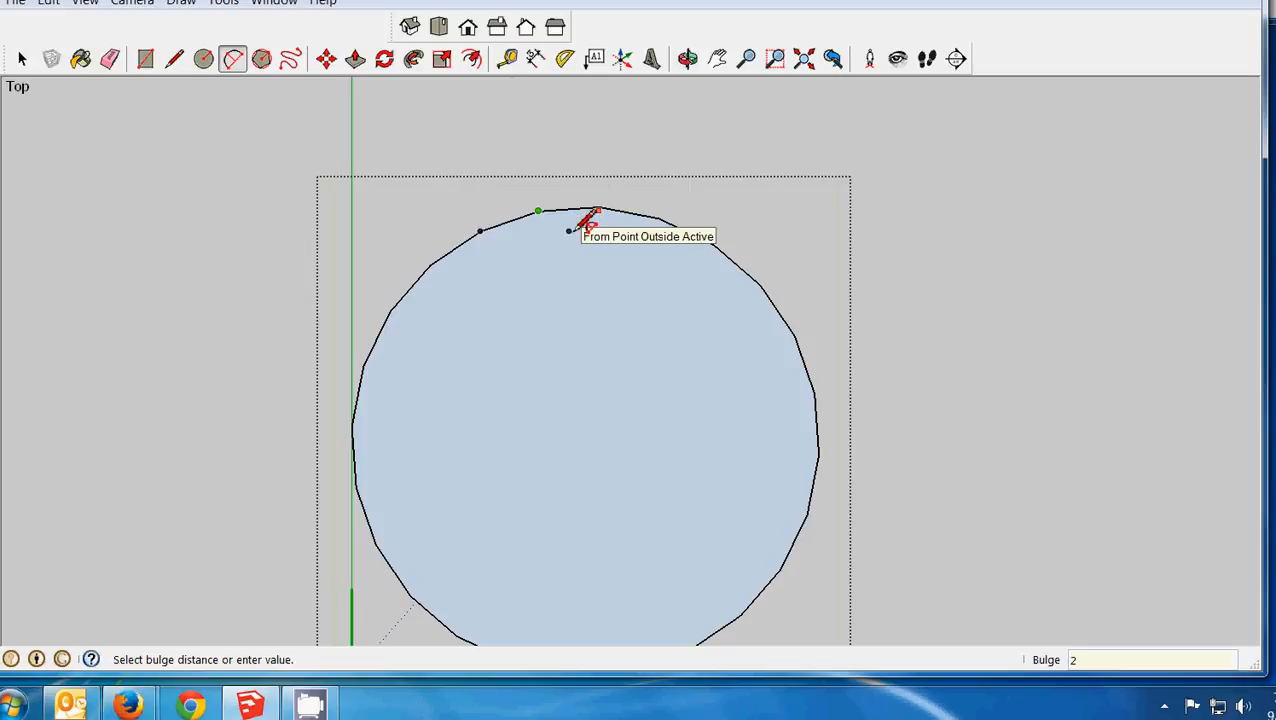
type("2\"")
key("Return")
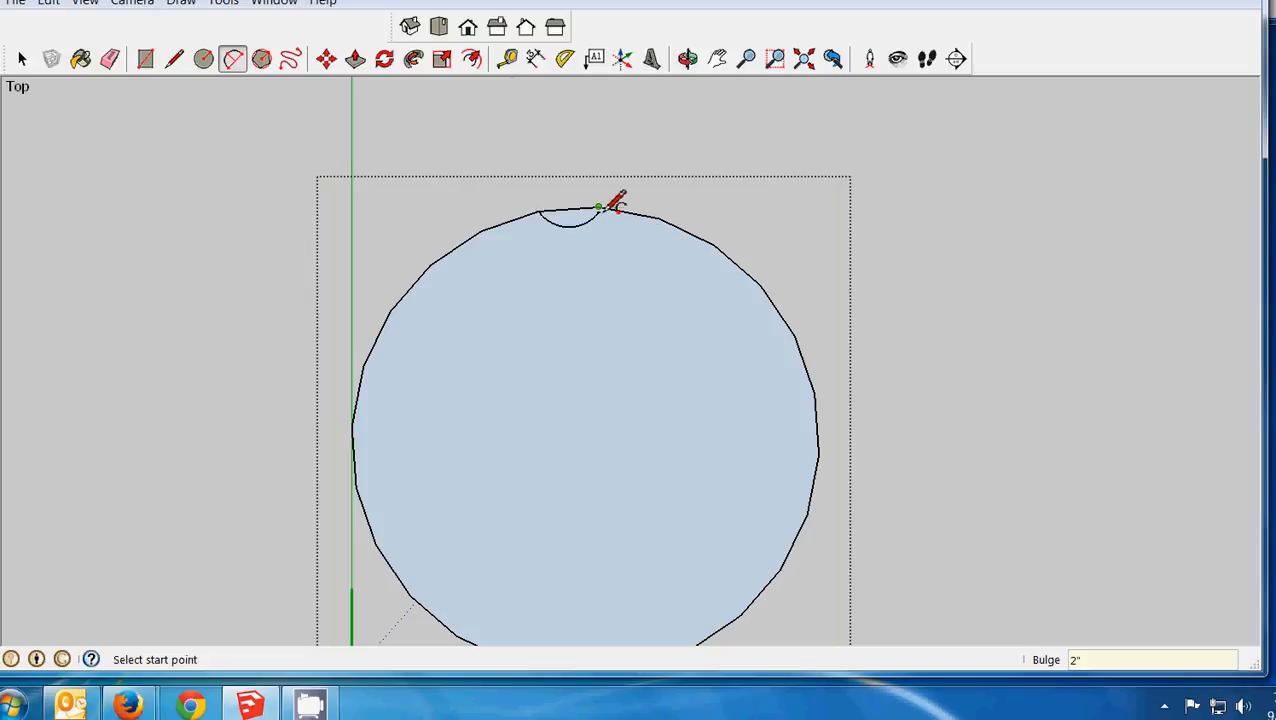
scroll(395, 242, "up", 2)
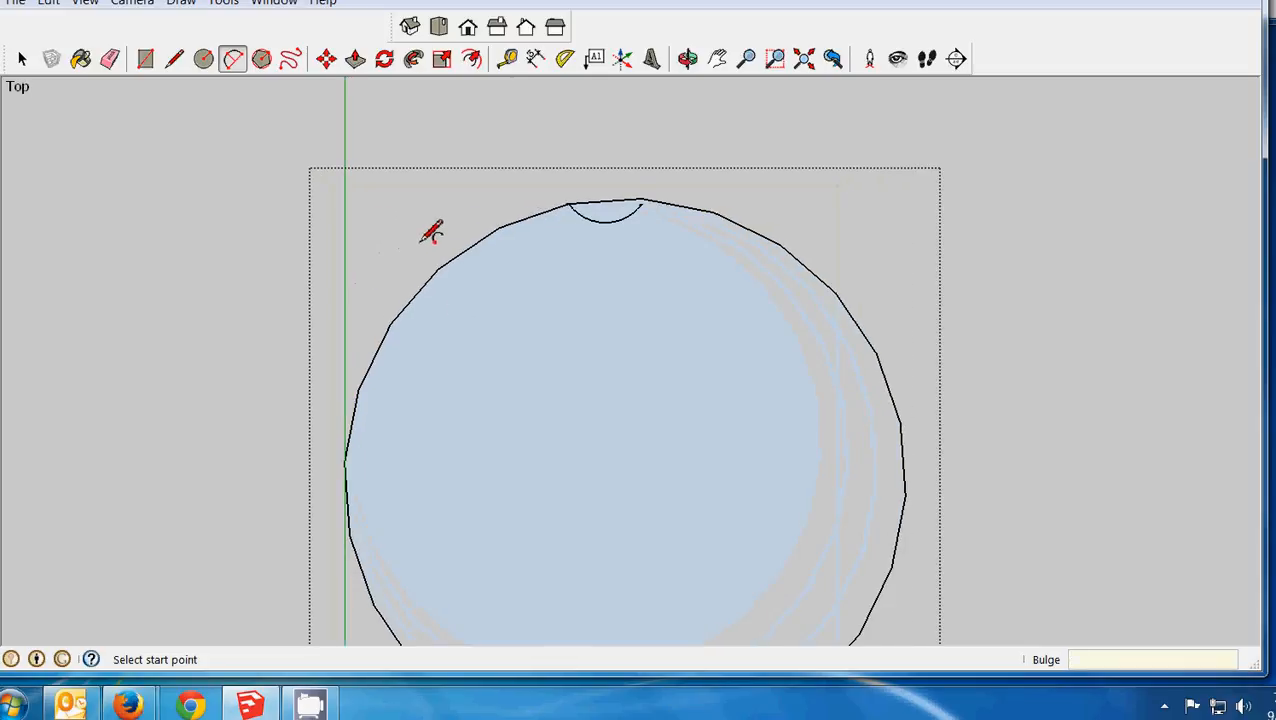
left_click(52, 4)
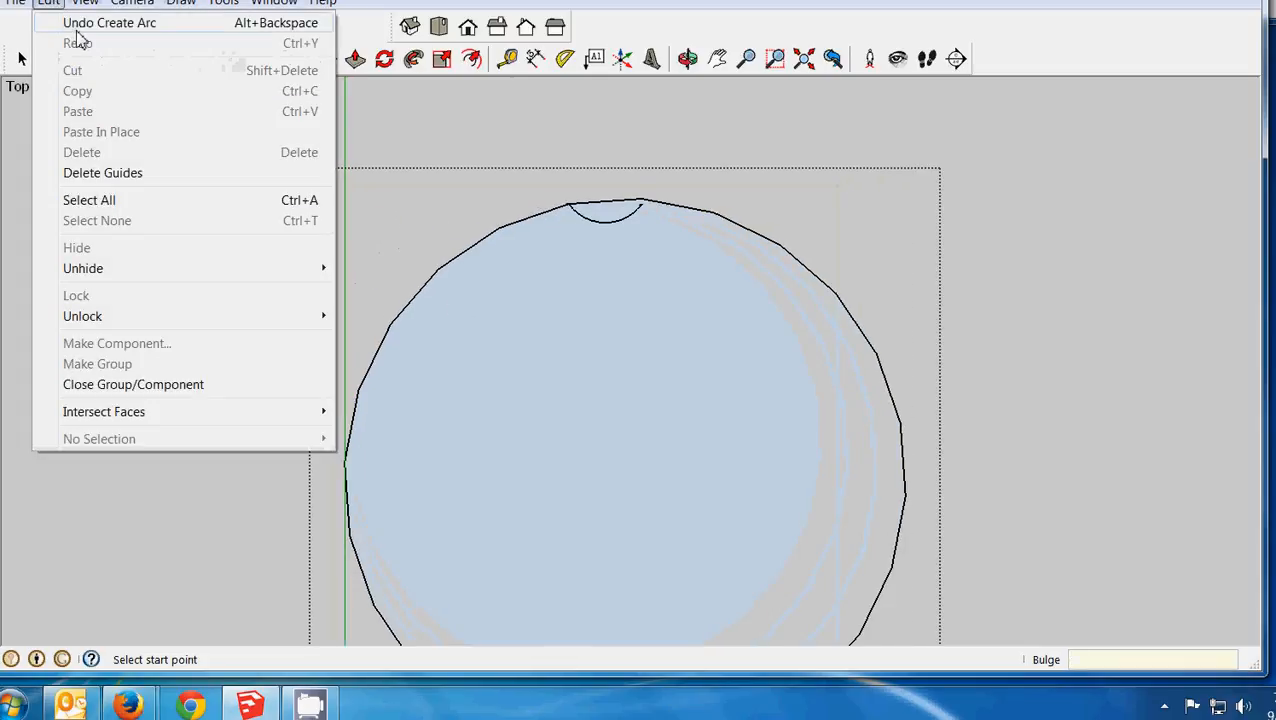
left_click(80, 24)
Draw an arc between the endpoints of the circle's topmost edge segment, bulging 2" into the circle
left_click(569, 204)
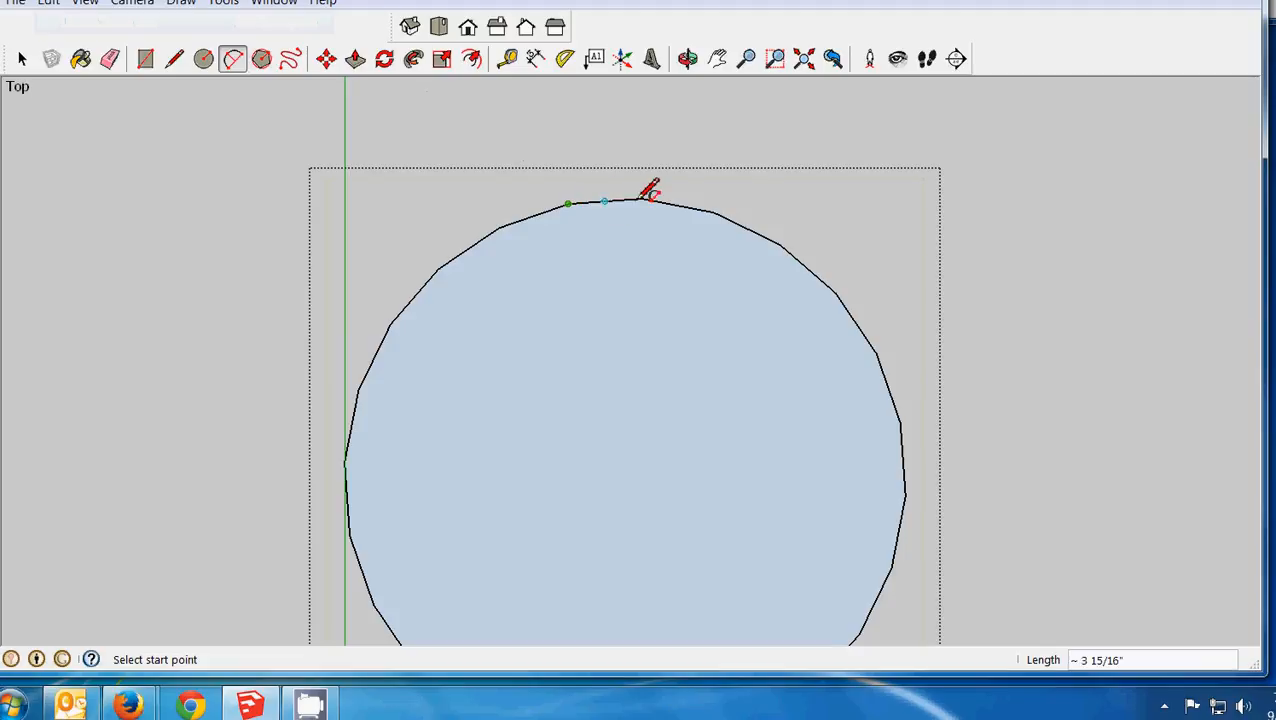
left_click(641, 200)
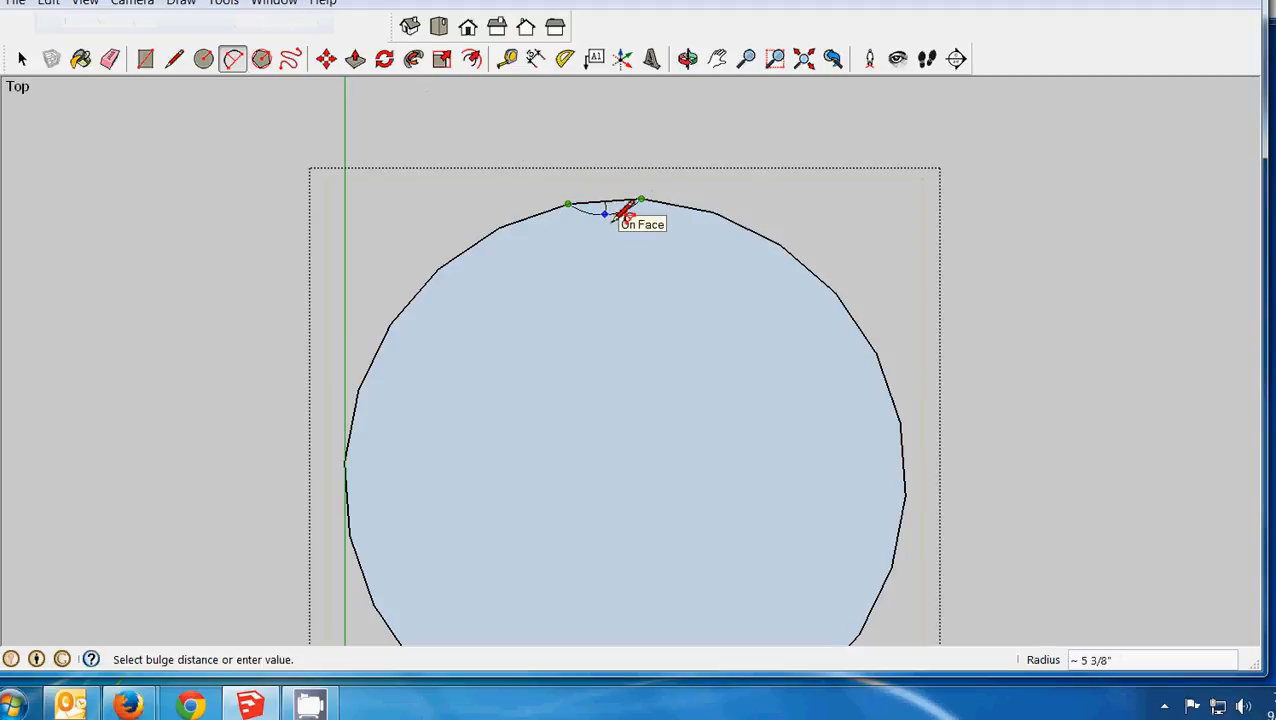
type("2")
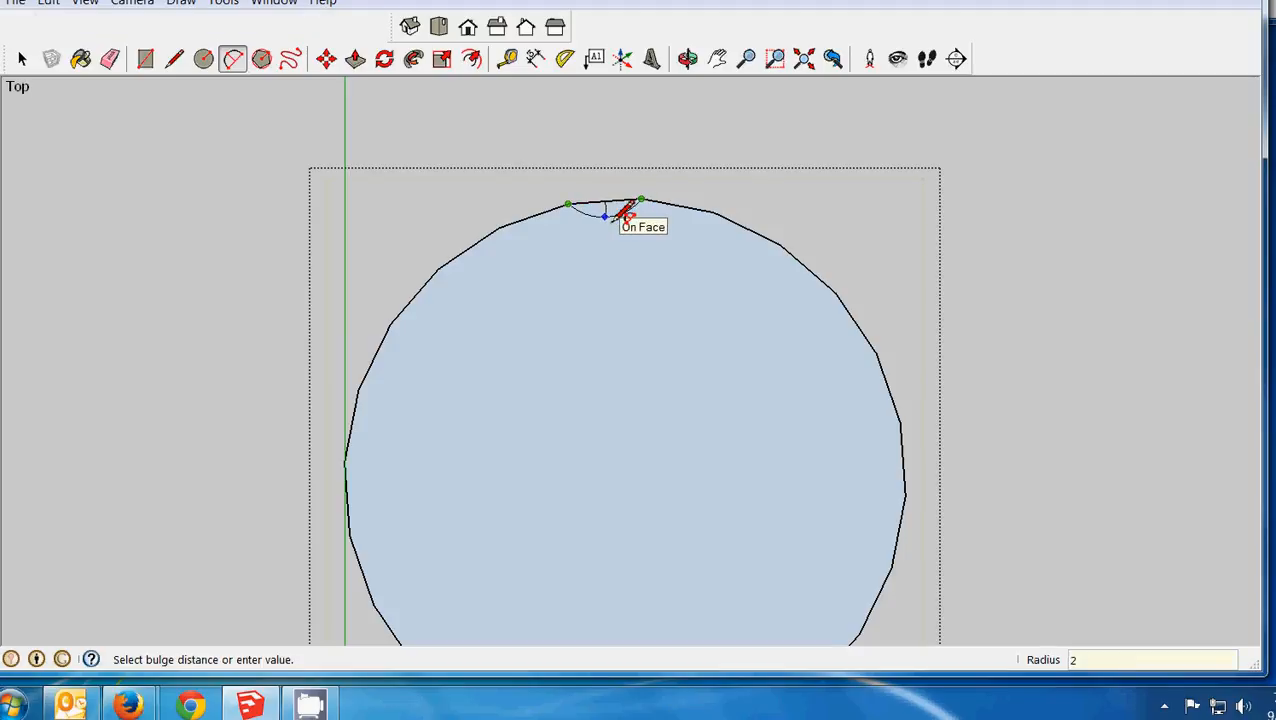
type("\"")
key("Return")
scroll(470, 240, "down", 3)
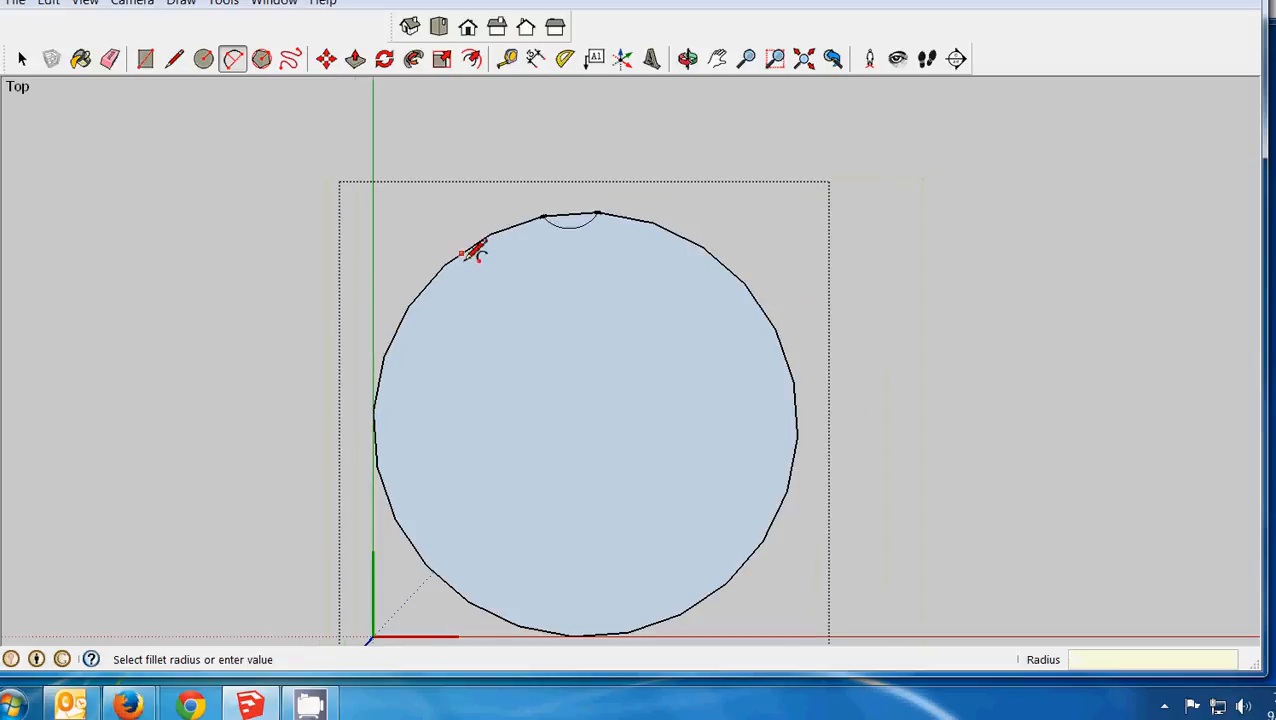
left_click(22, 58)
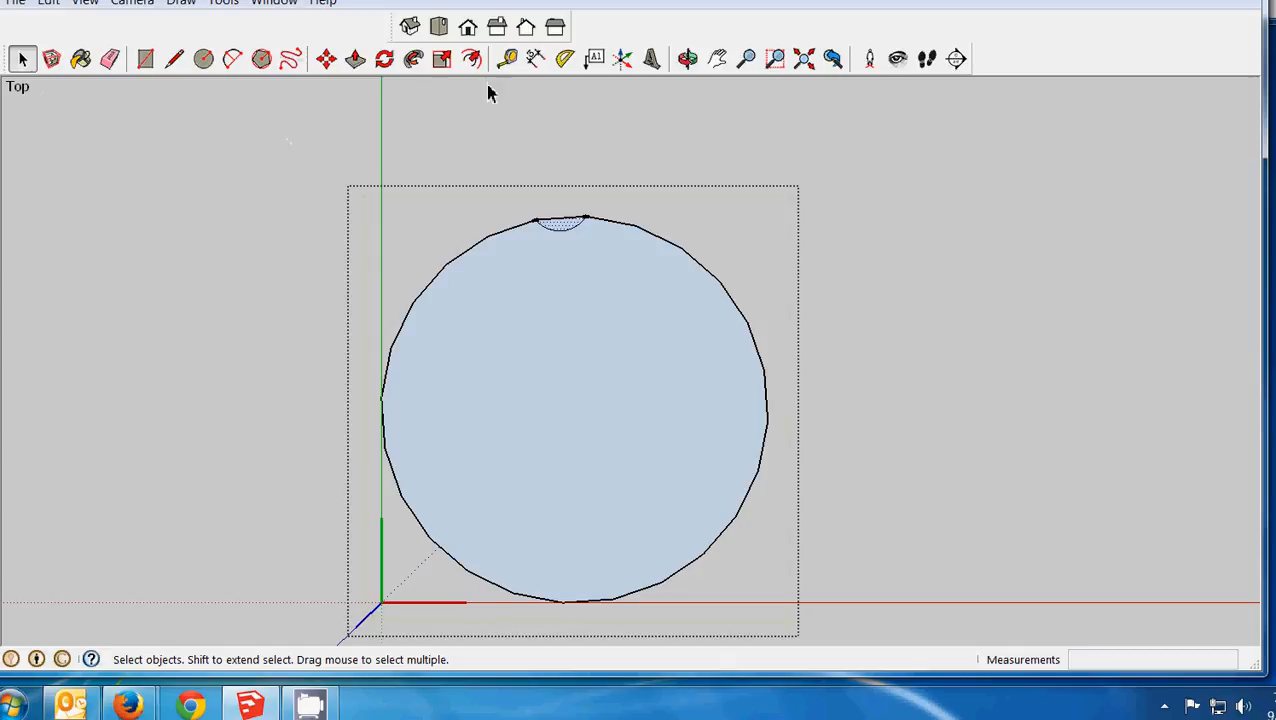
Rotate-copy the arc-shaped flute about the circle's centre by 345° and divide the rotation into 22 copies with /22
left_click(385, 60)
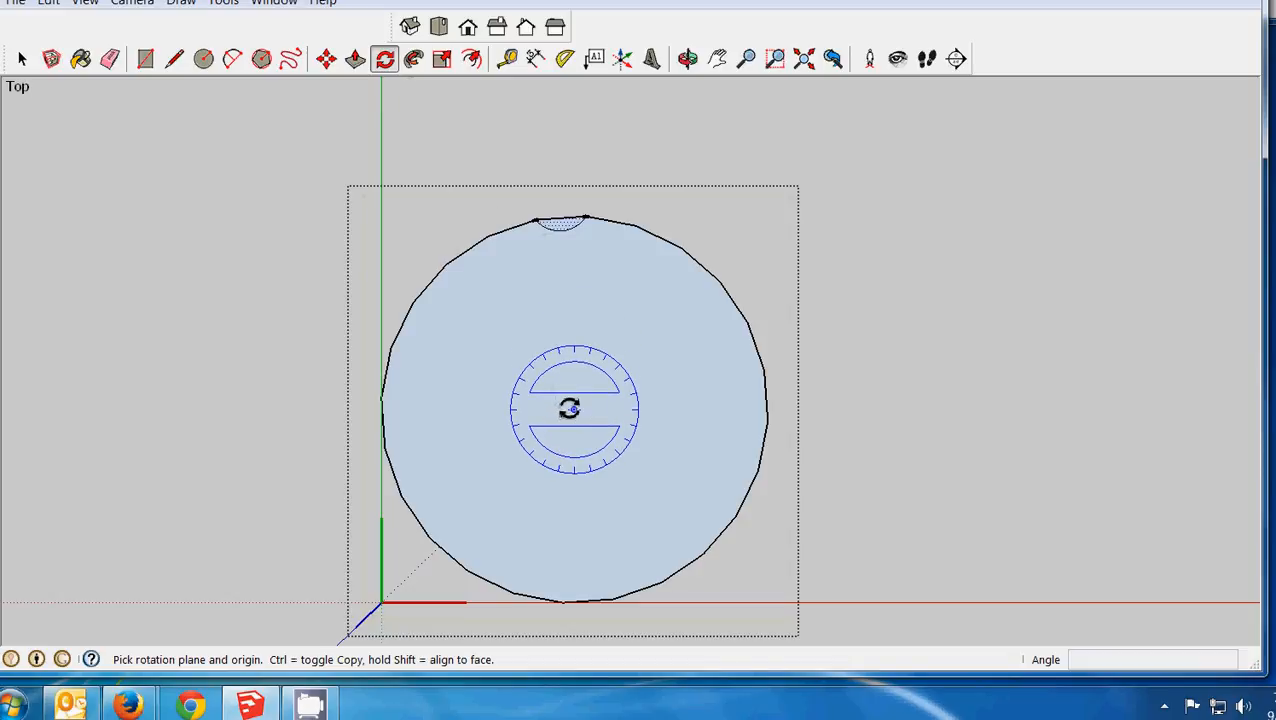
left_click(572, 408)
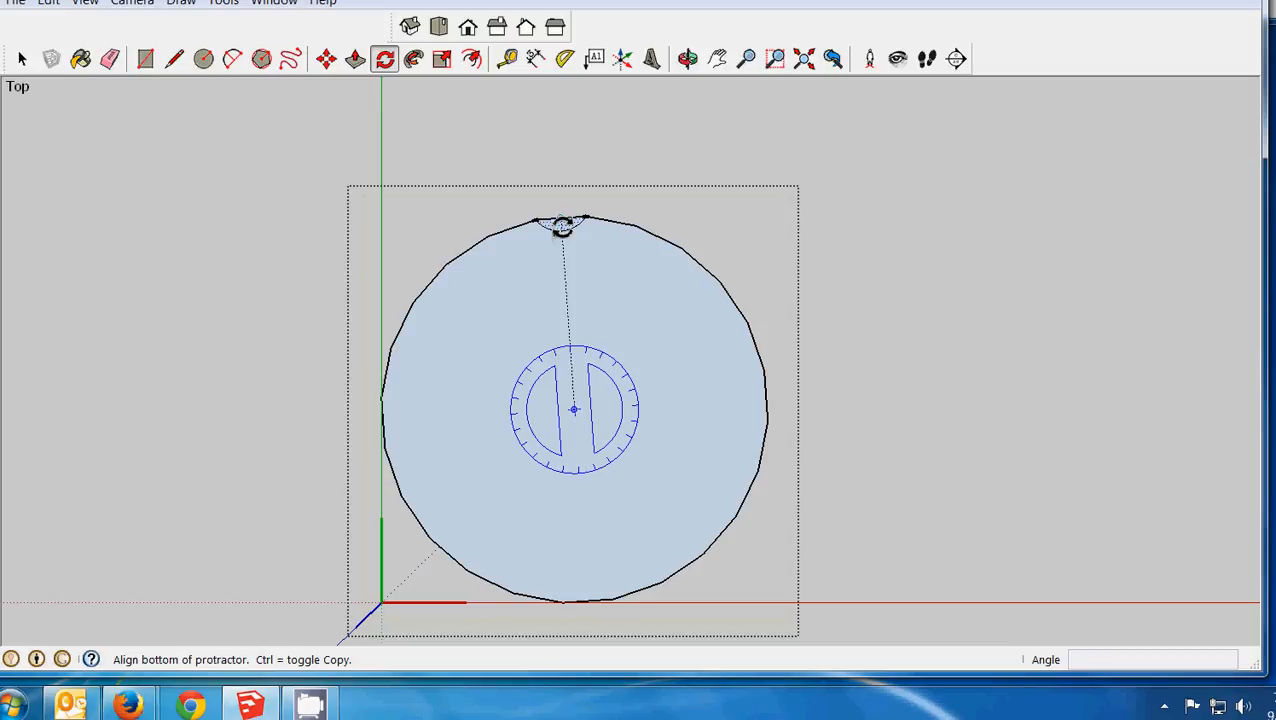
left_click(562, 226)
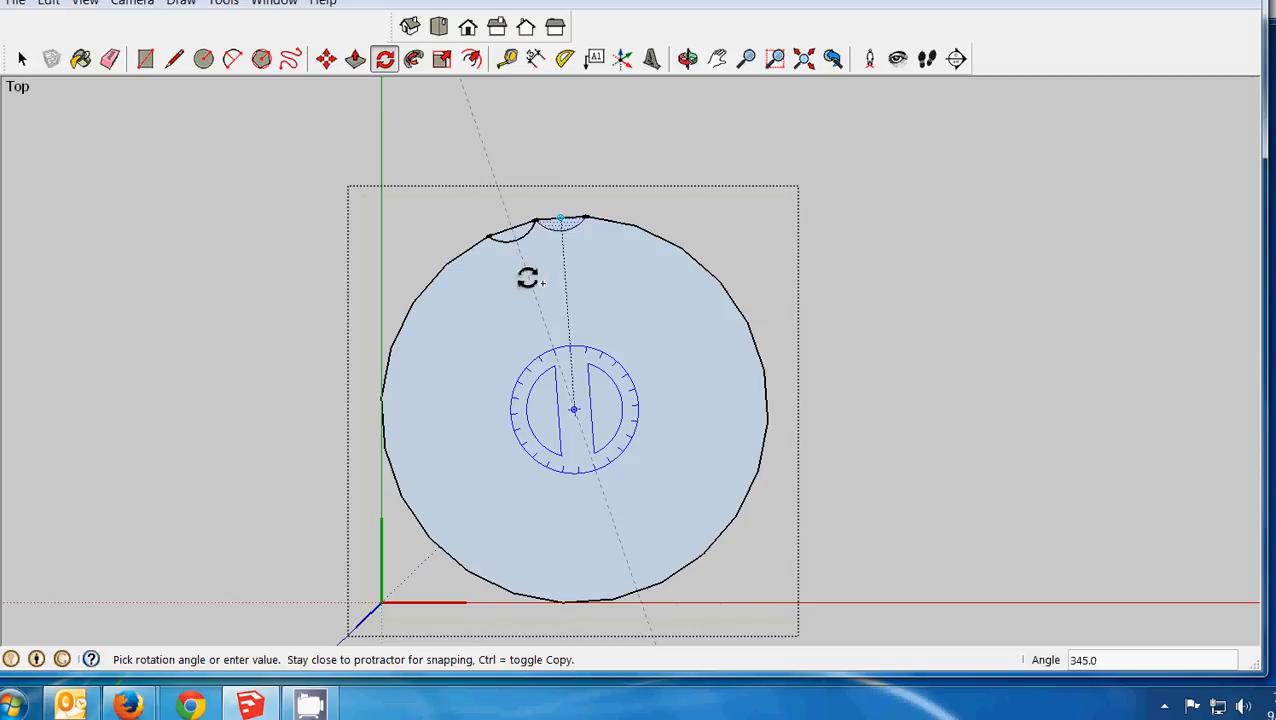
key("Escape")
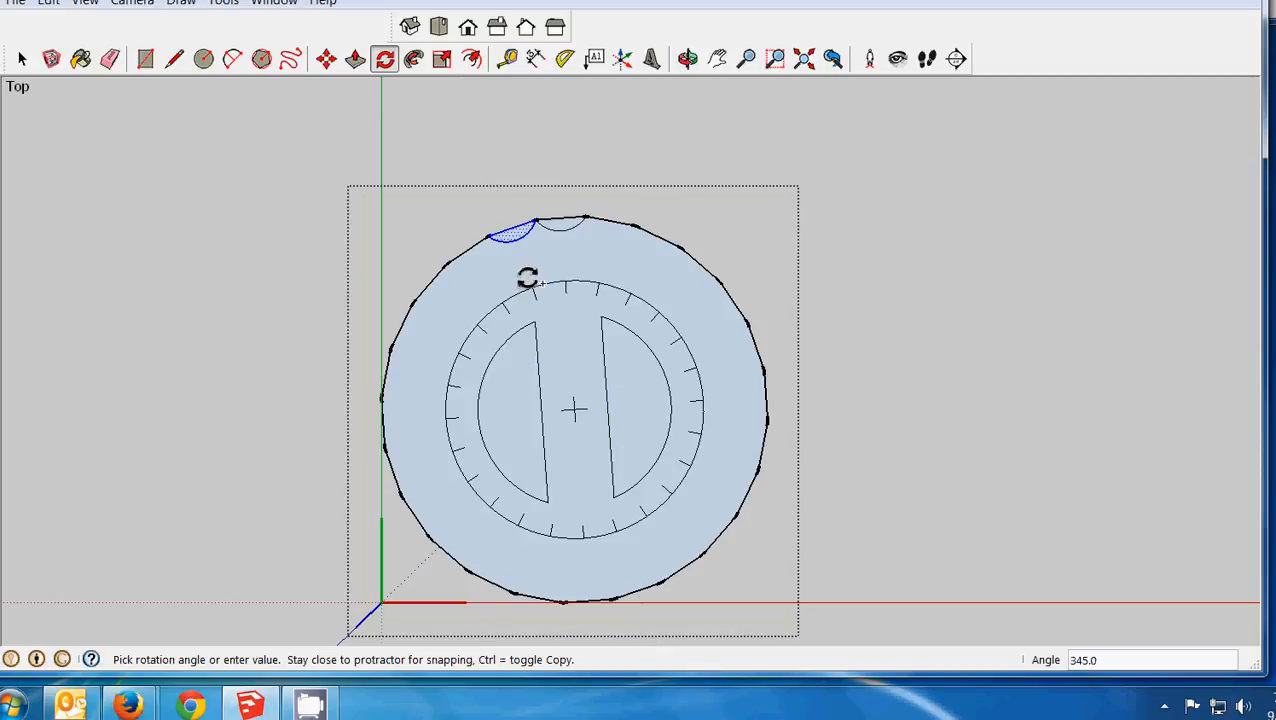
key("Escape")
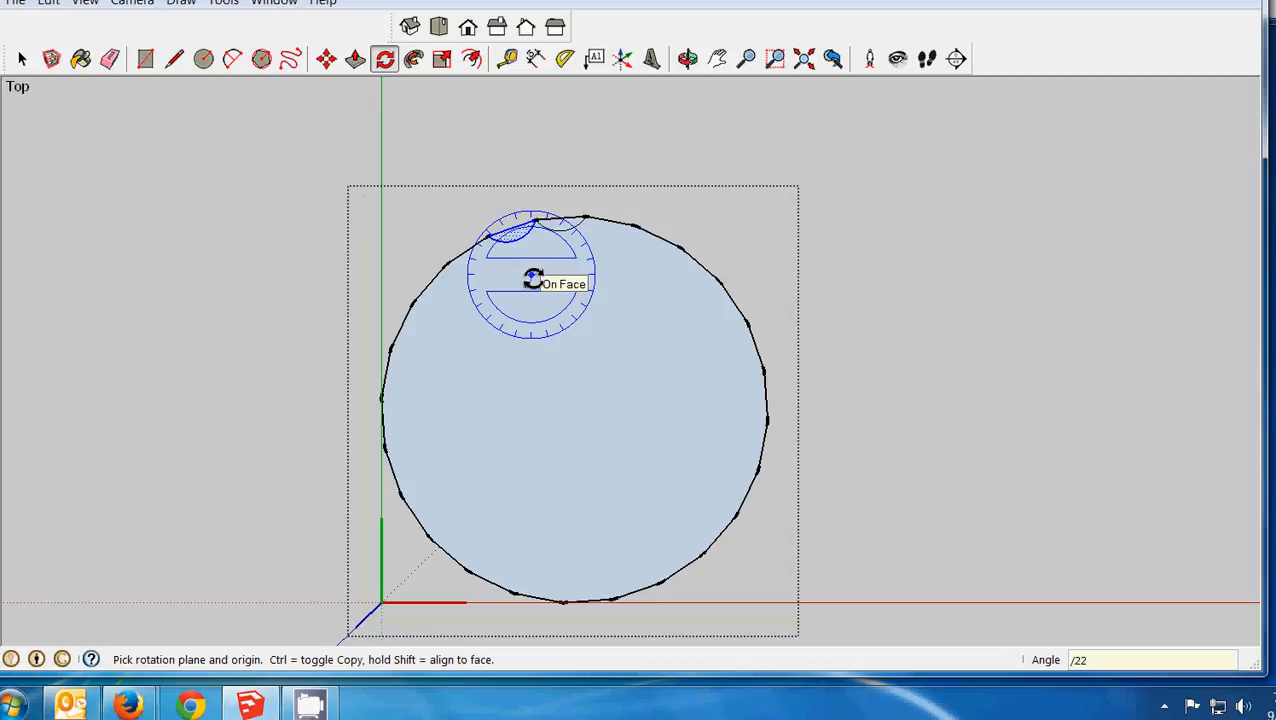
key("Return")
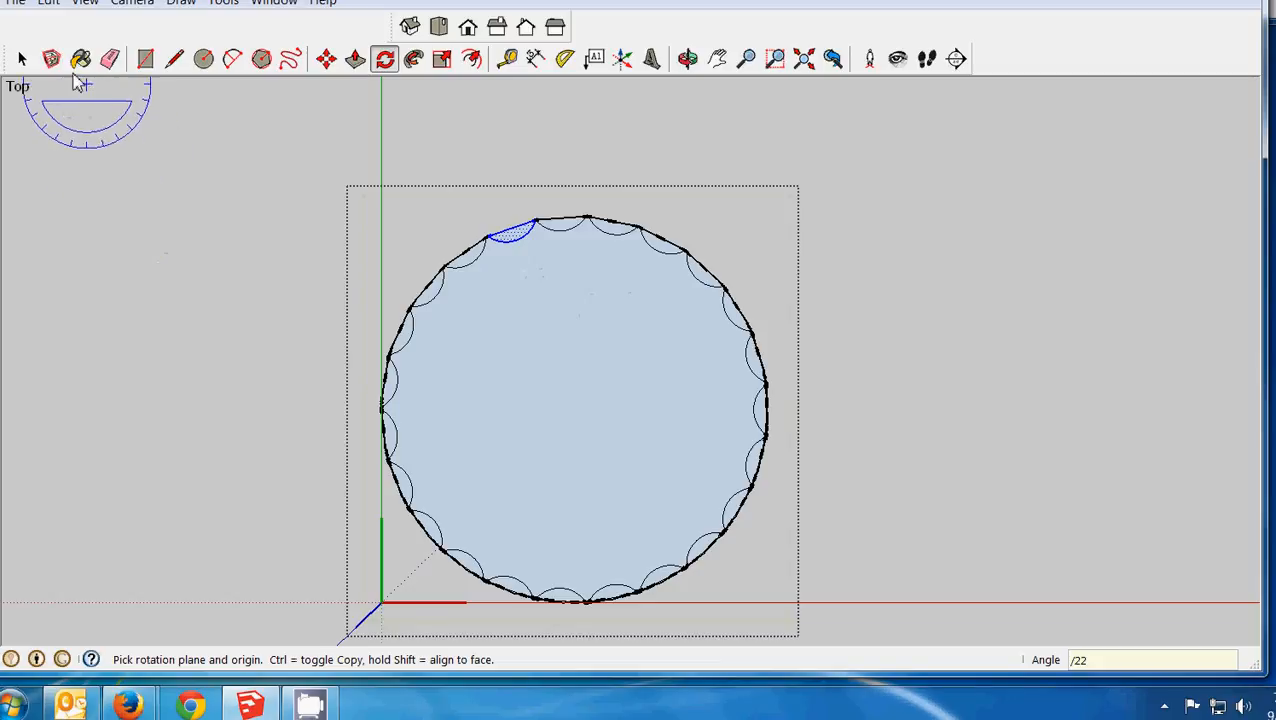
left_click(23, 59)
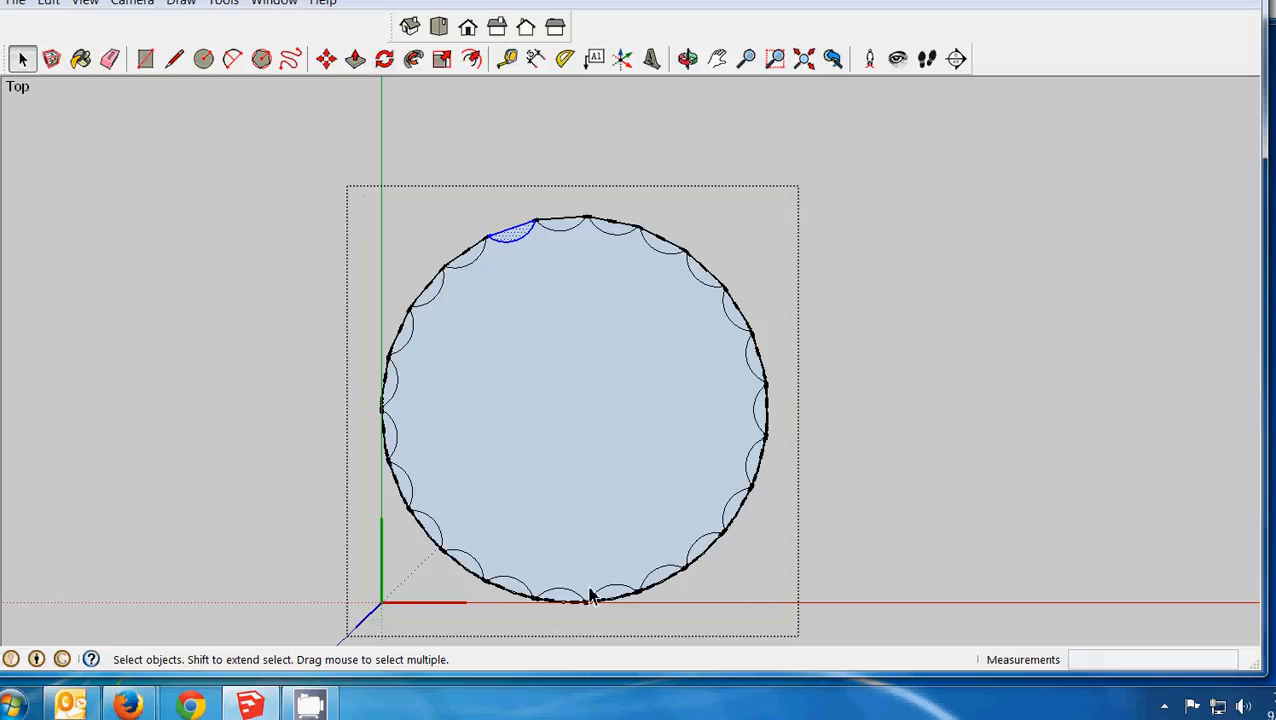
Erase the circle's outer edge segments over the flutes, working clockwise from the topmost flute to the right side
left_click(110, 60)
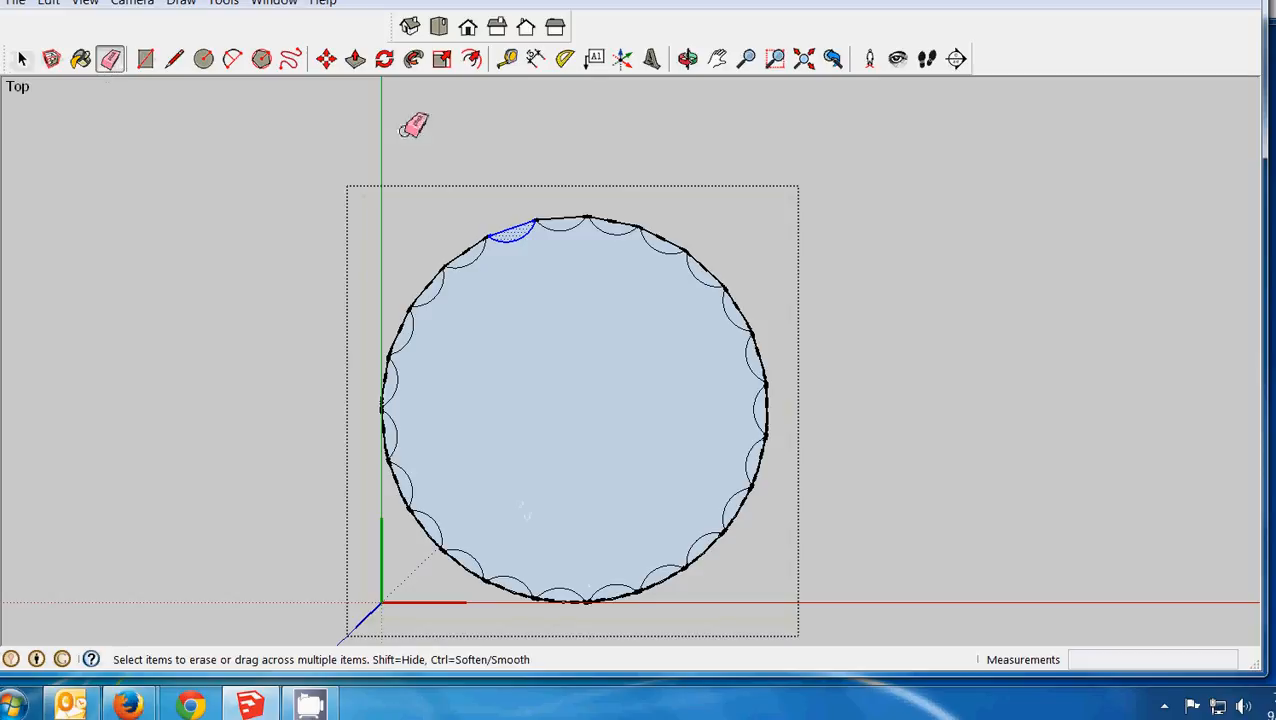
left_click_drag(562, 222, 562, 222)
left_click(563, 222)
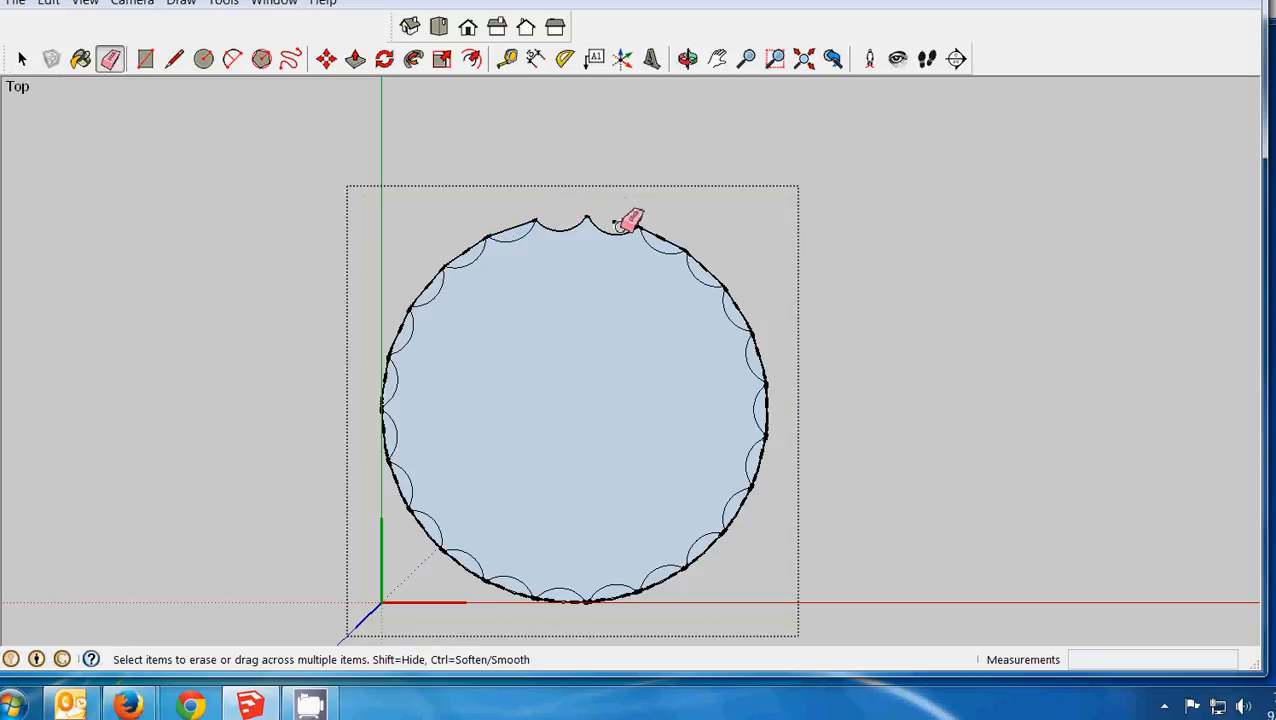
left_click(626, 224)
mouse_move(664, 234)
left_mouse_down()
mouse_move(704, 252)
mouse_move(750, 319)
mouse_move(768, 411)
left_mouse_up()
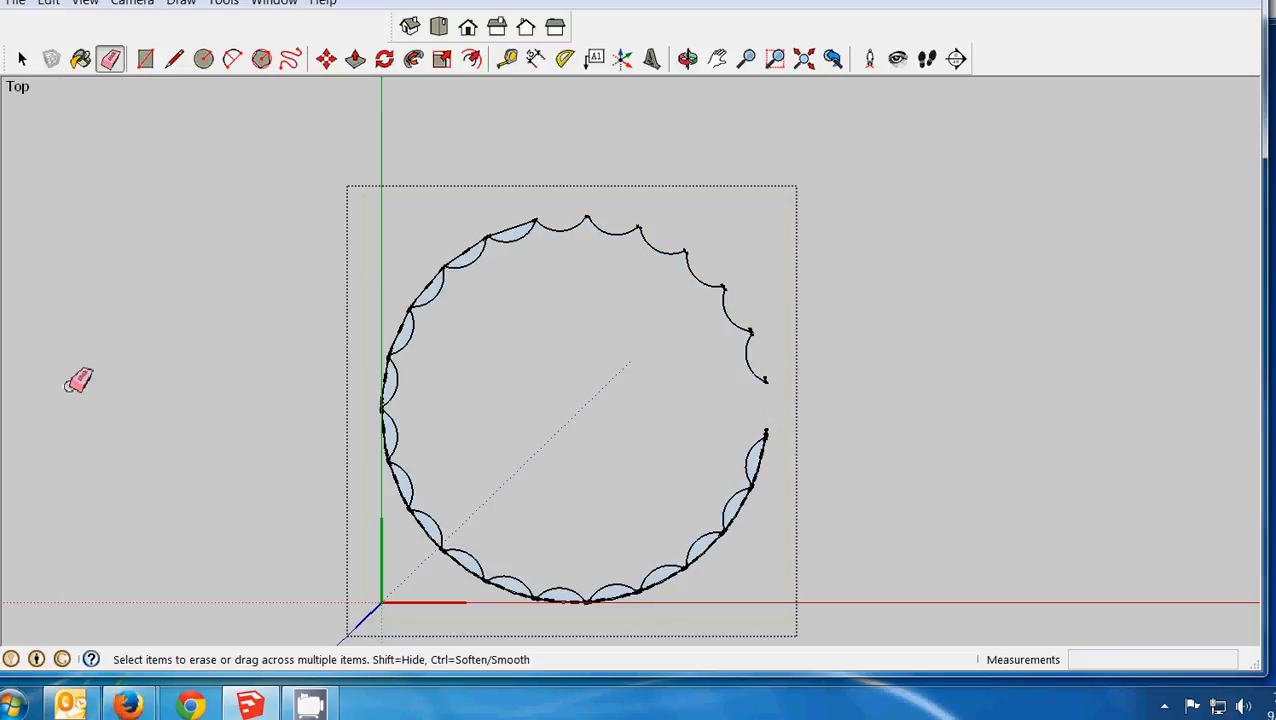
Undo the last erase and remove the outer edge segments over the flutes clockwise from the right side to the lower left
left_click(47, 3)
mouse_move(85, 3)
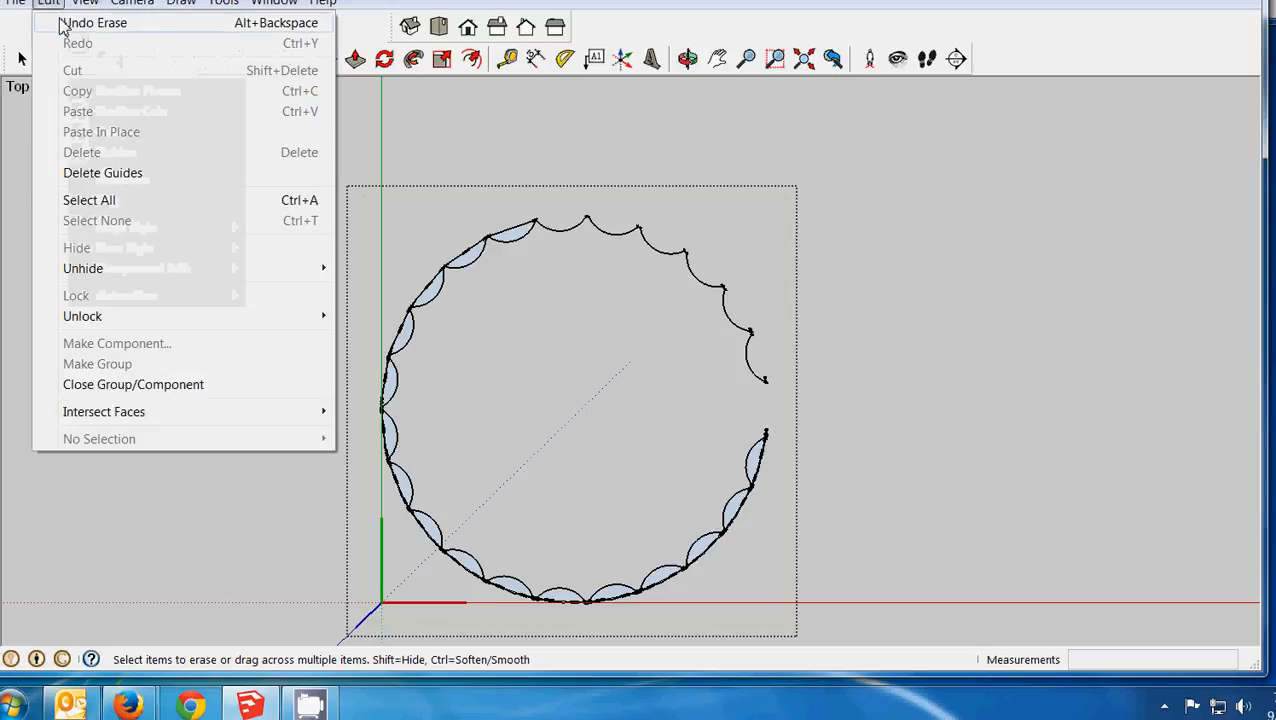
left_click(90, 23)
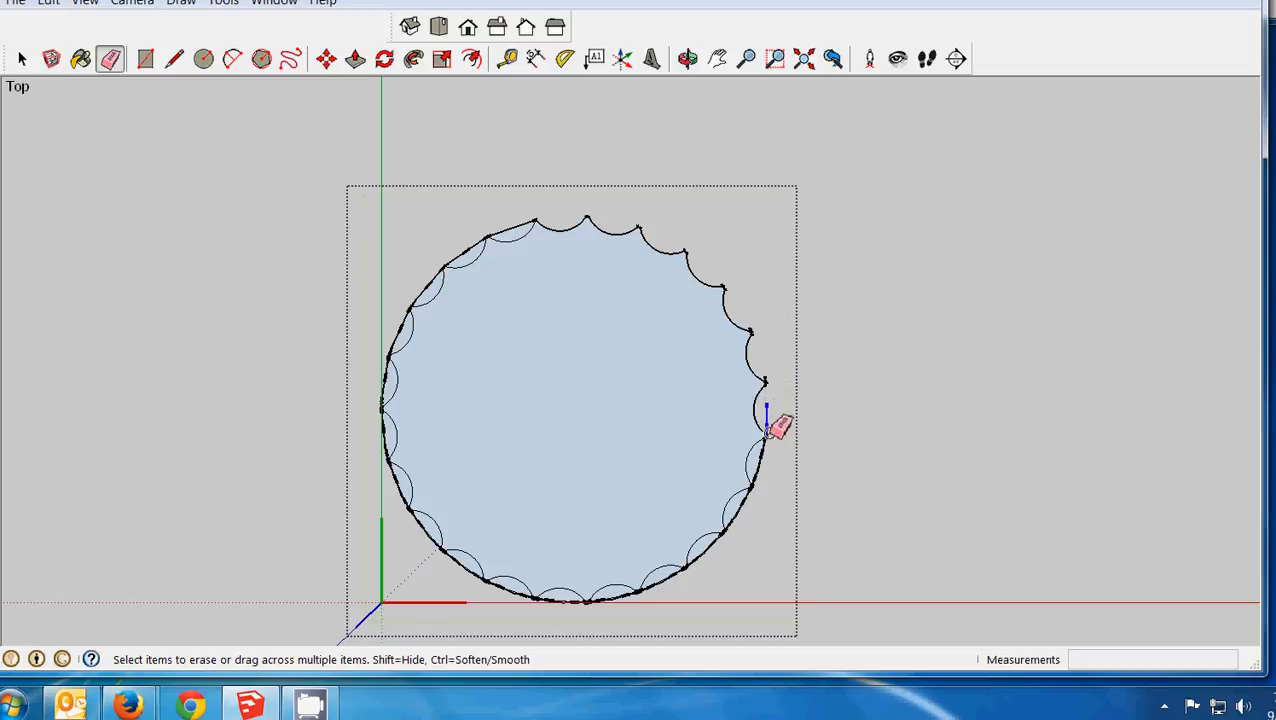
left_click(766, 430)
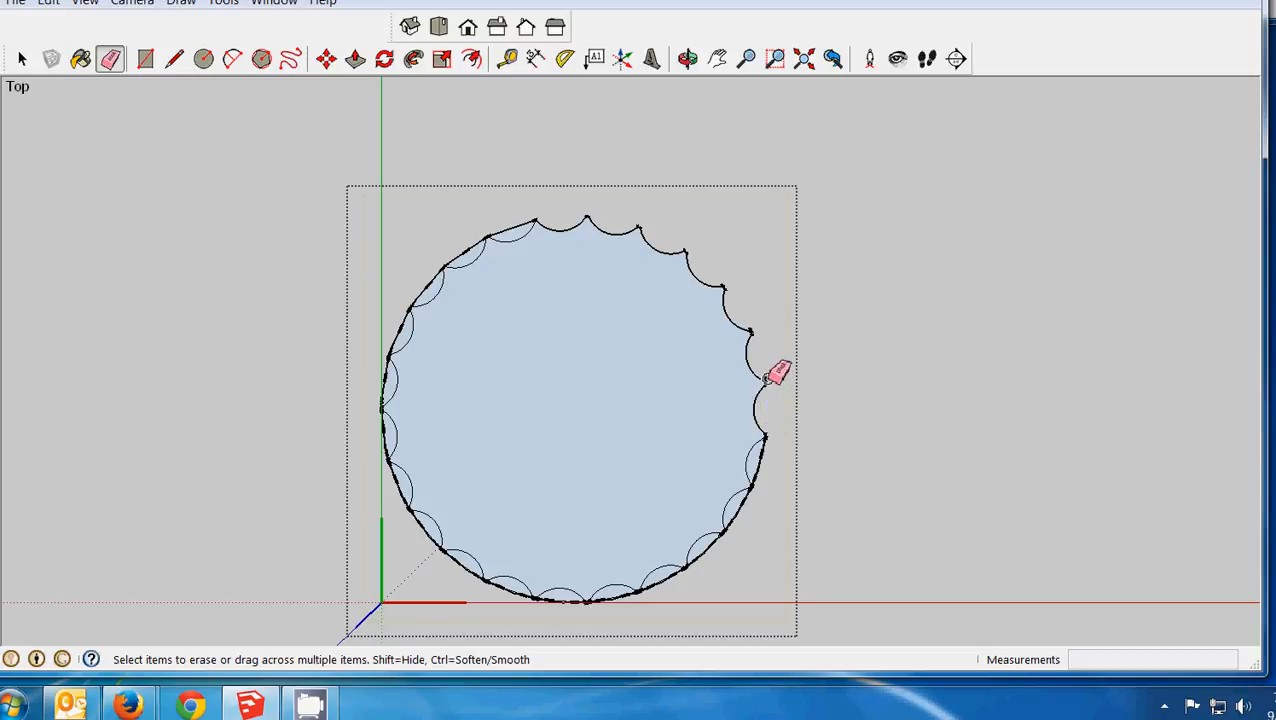
left_click(763, 462)
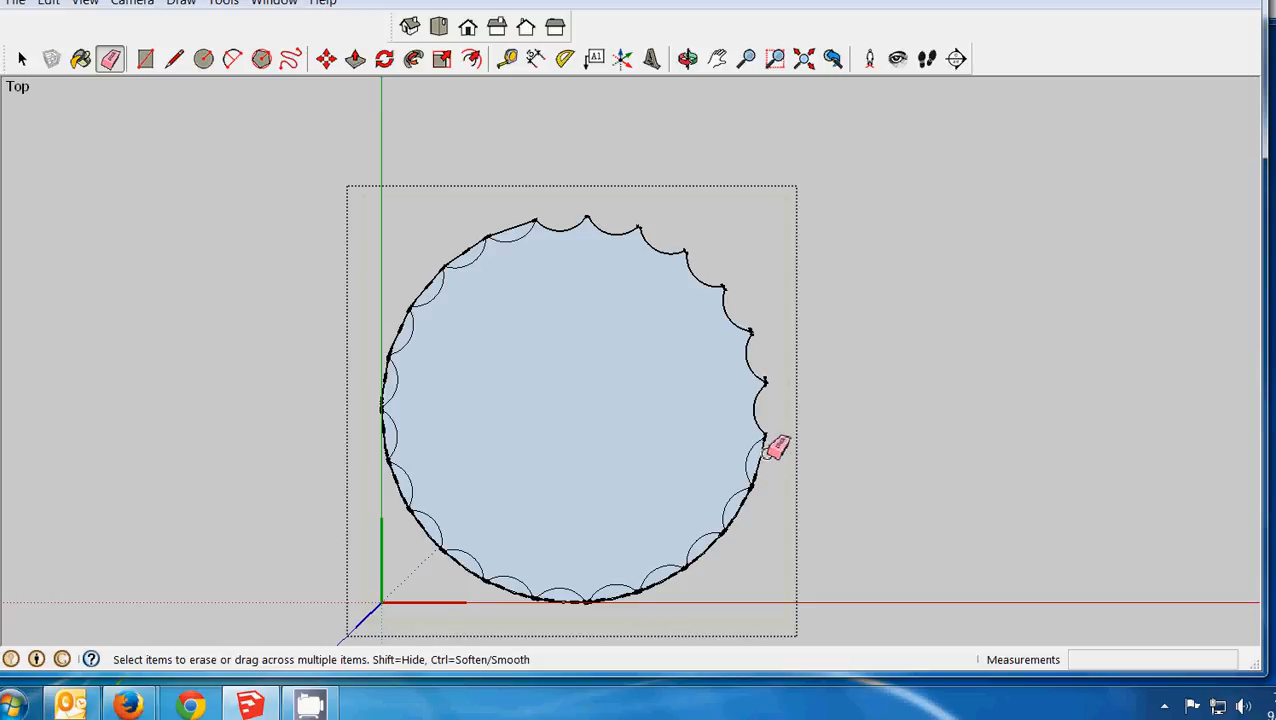
left_click(761, 474)
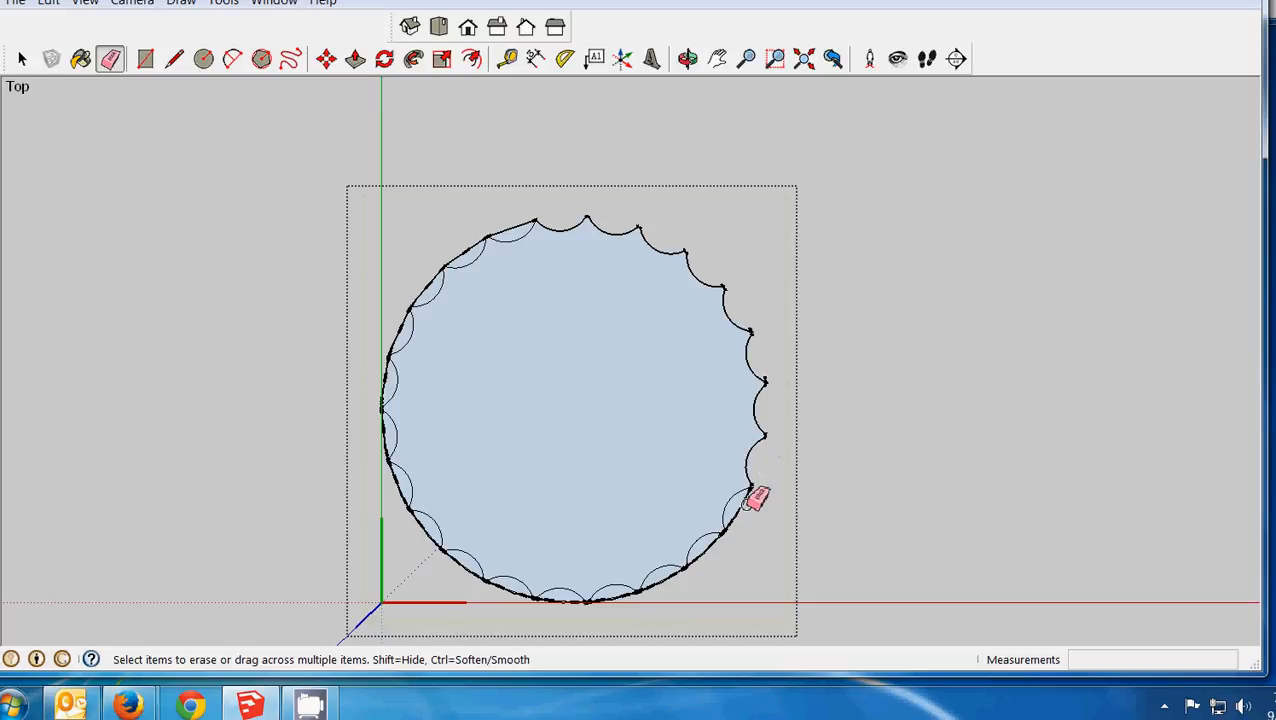
mouse_move(752, 501)
left_mouse_down()
mouse_move(733, 540)
mouse_move(647, 599)
mouse_move(529, 602)
mouse_move(450, 562)
mouse_move(399, 498)
mouse_move(388, 460)
left_mouse_up()
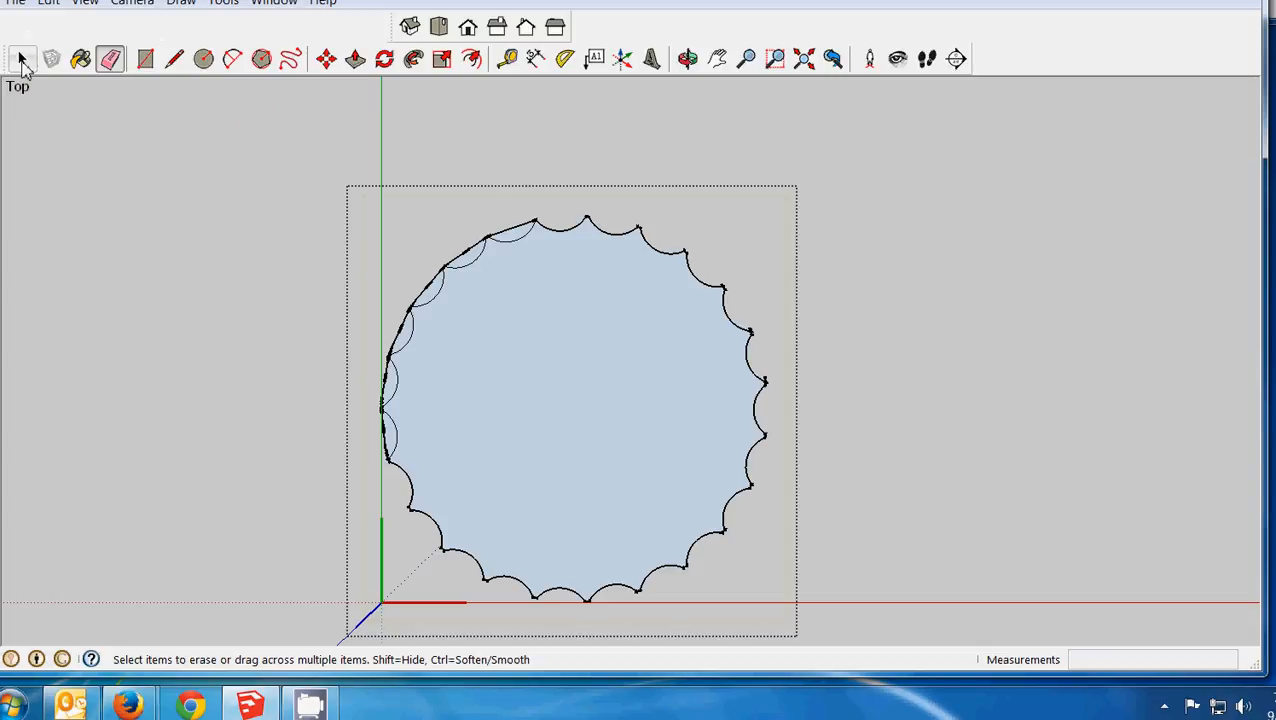
Extrude the fluted face upward 35' with Push/Pull to form the column shaft
left_click(22, 60)
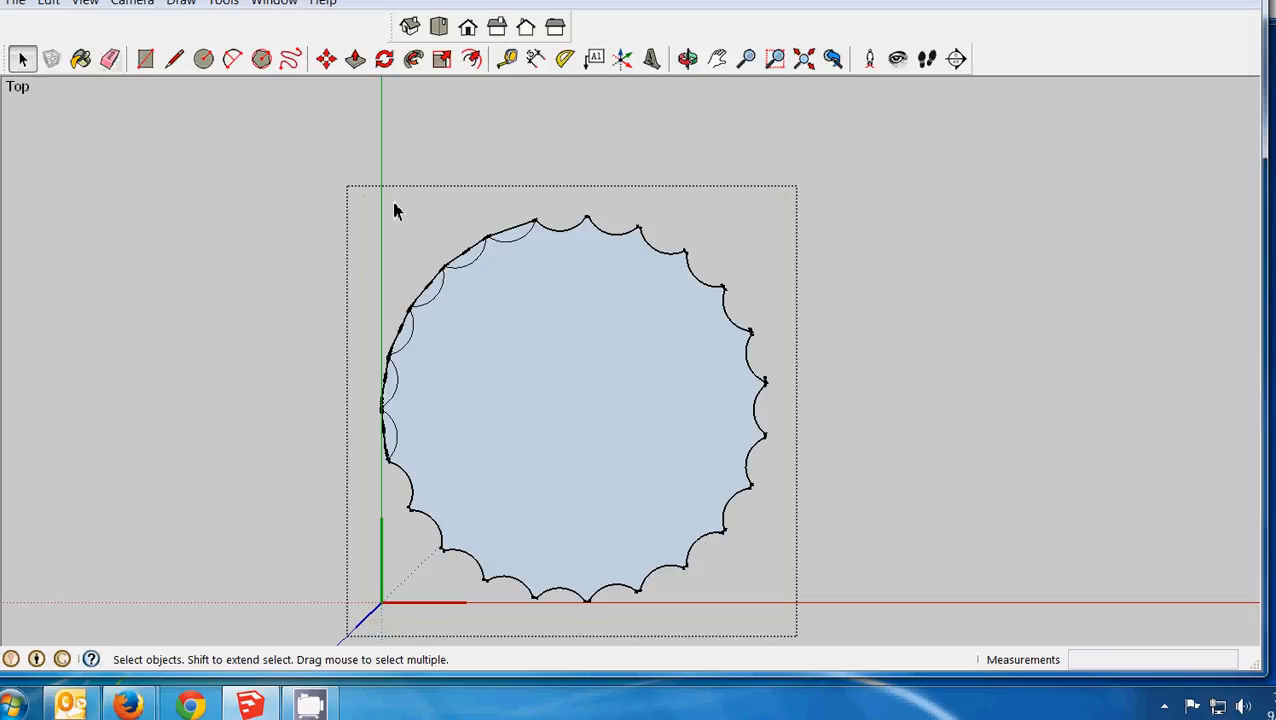
left_click(547, 394)
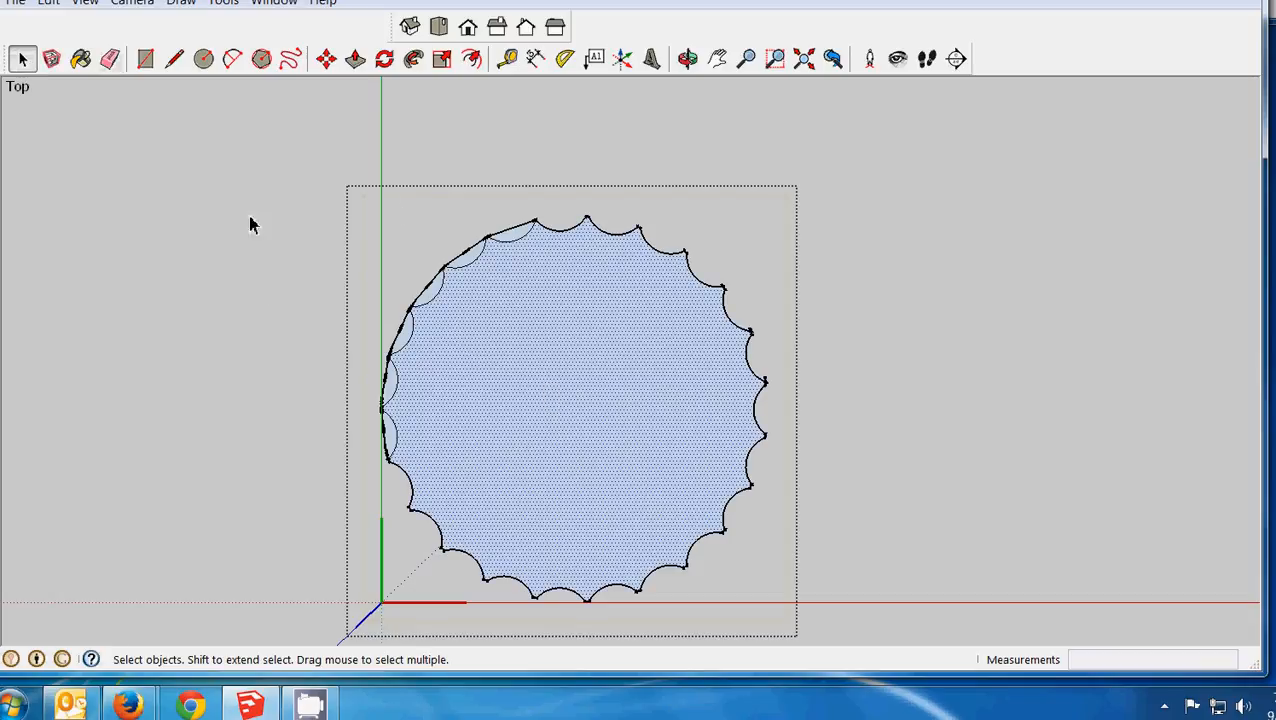
left_click(355, 60)
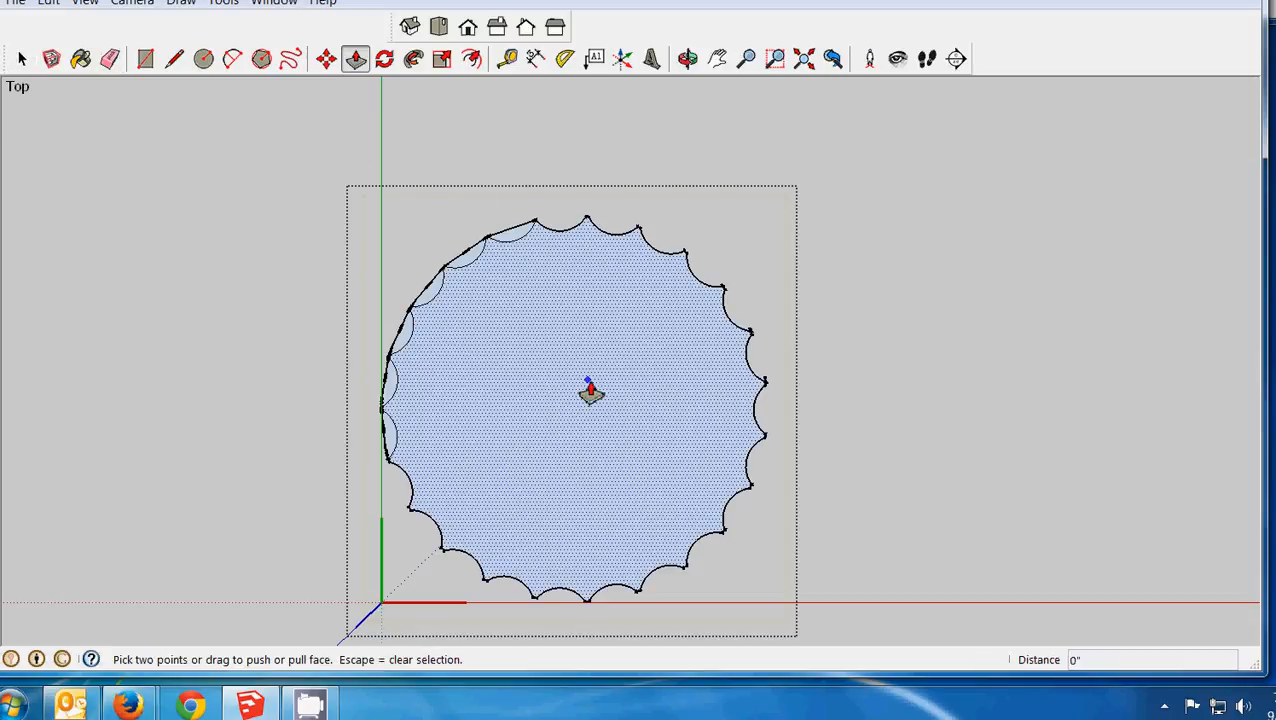
left_click(576, 392)
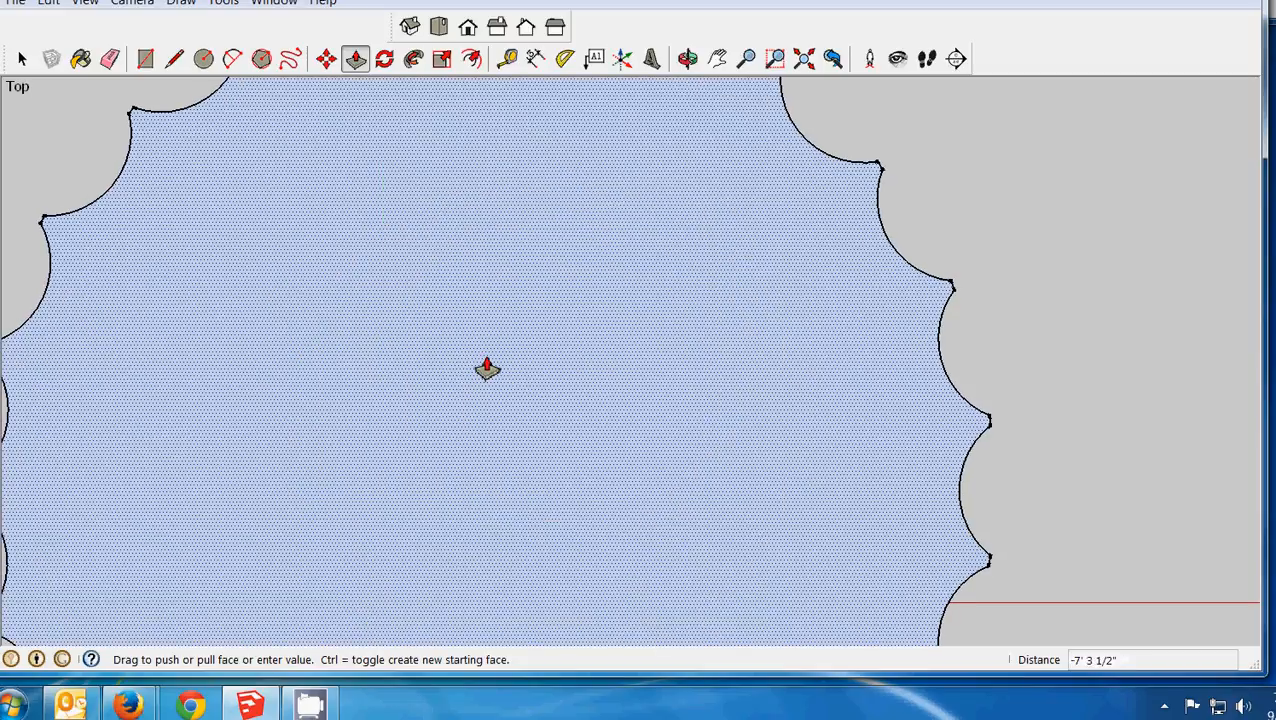
left_click(486, 369)
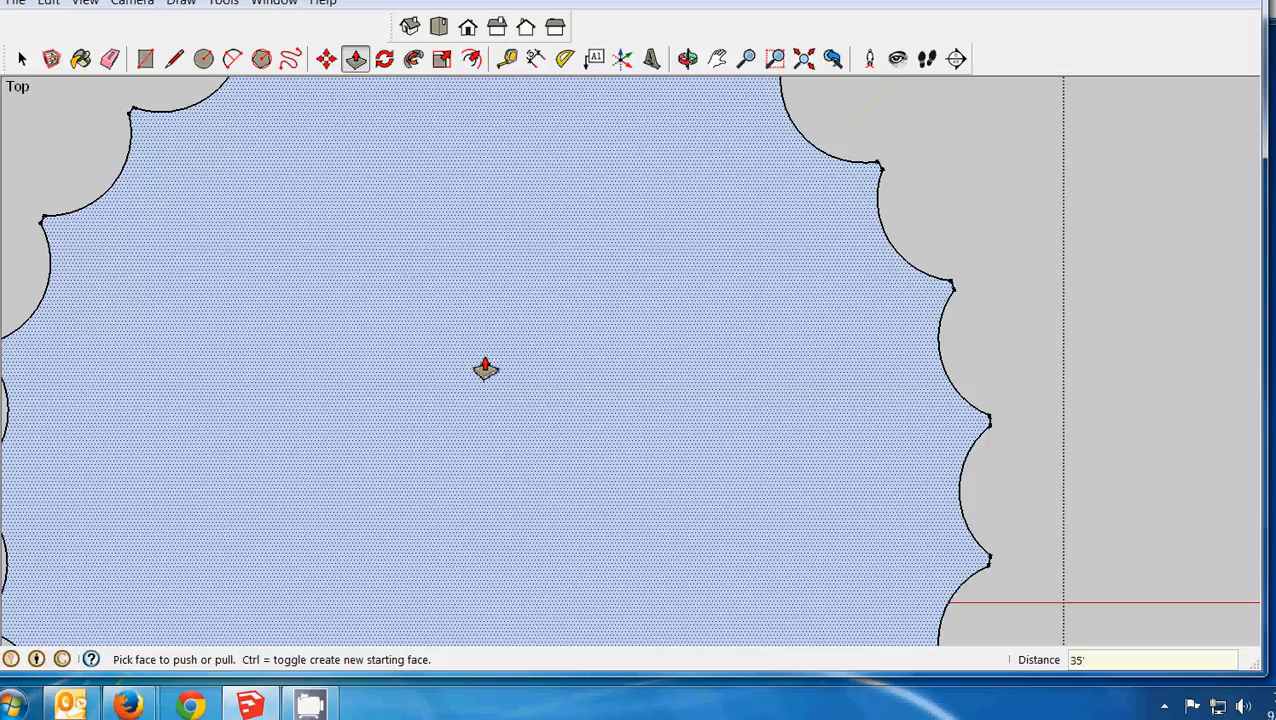
left_click(485, 369)
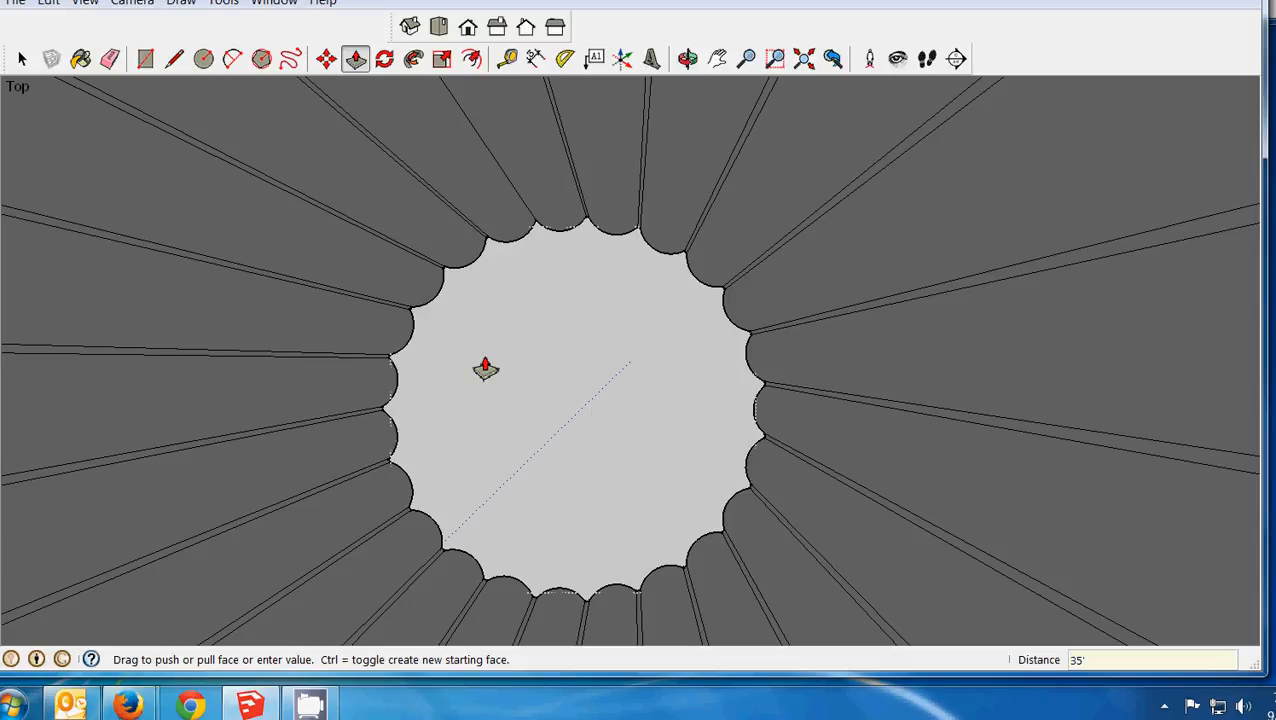
left_click(805, 60)
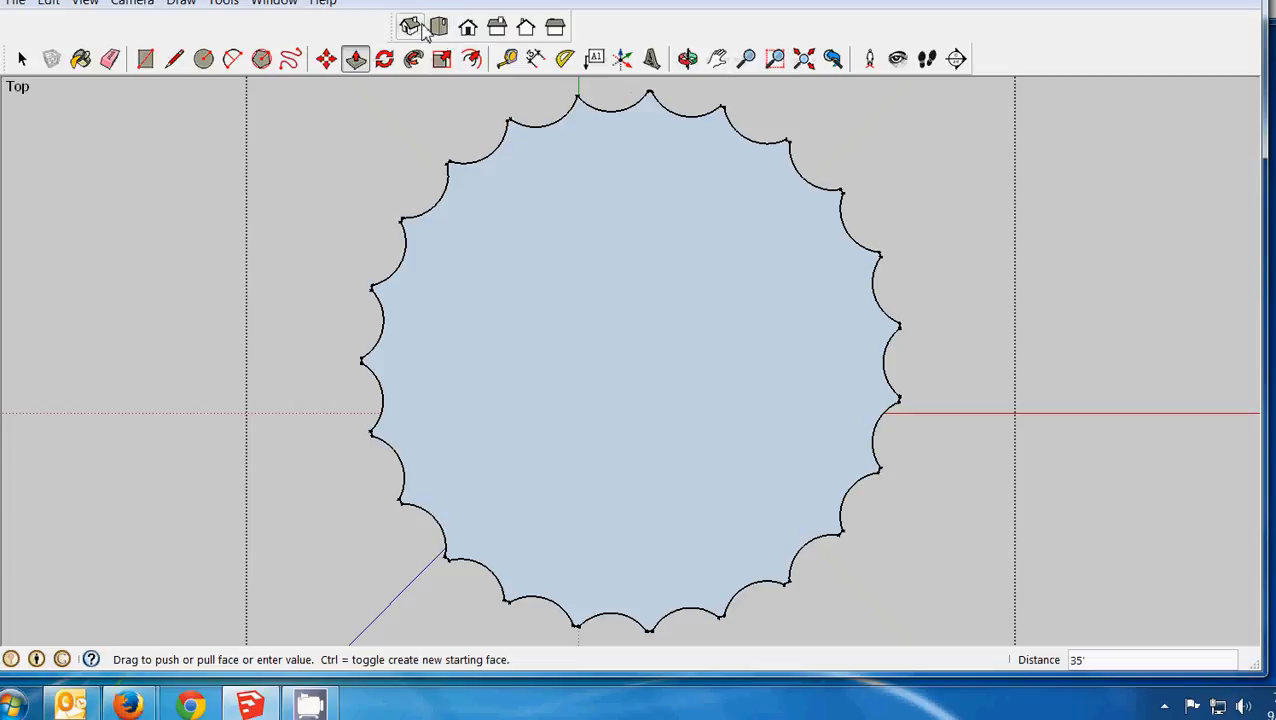
left_click(467, 27)
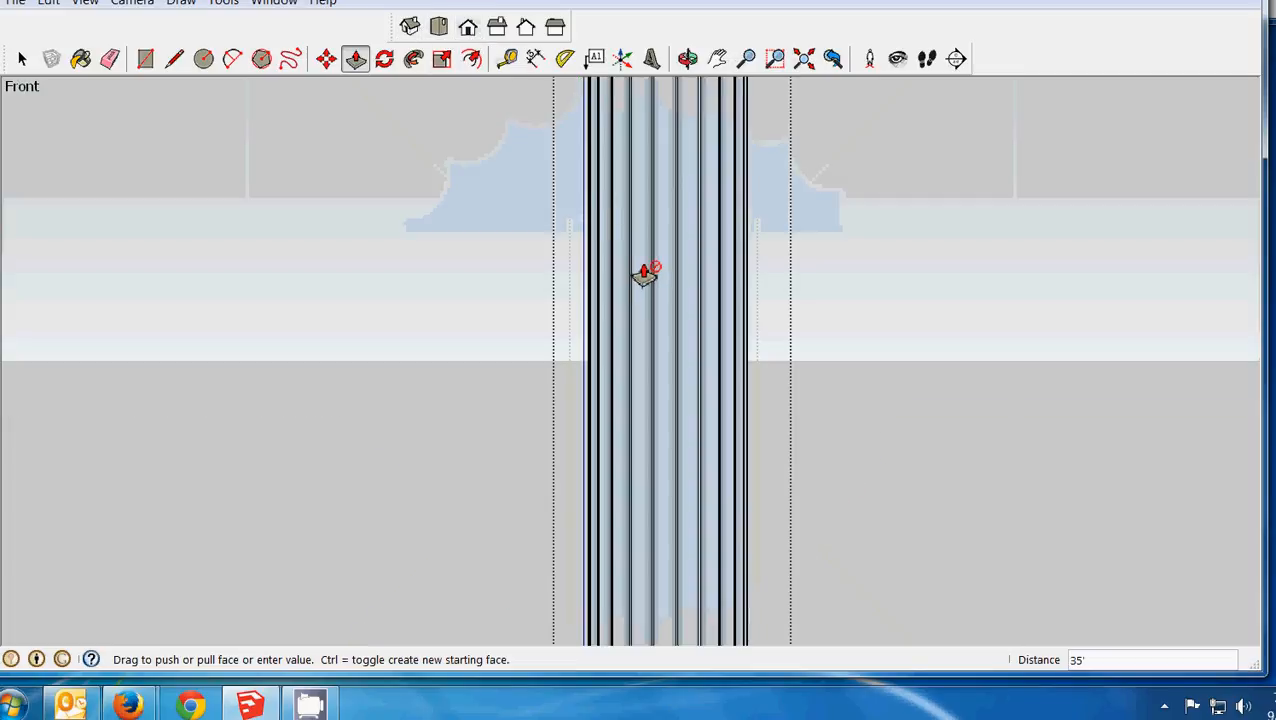
key("Return")
scroll(643, 268, "down", 6)
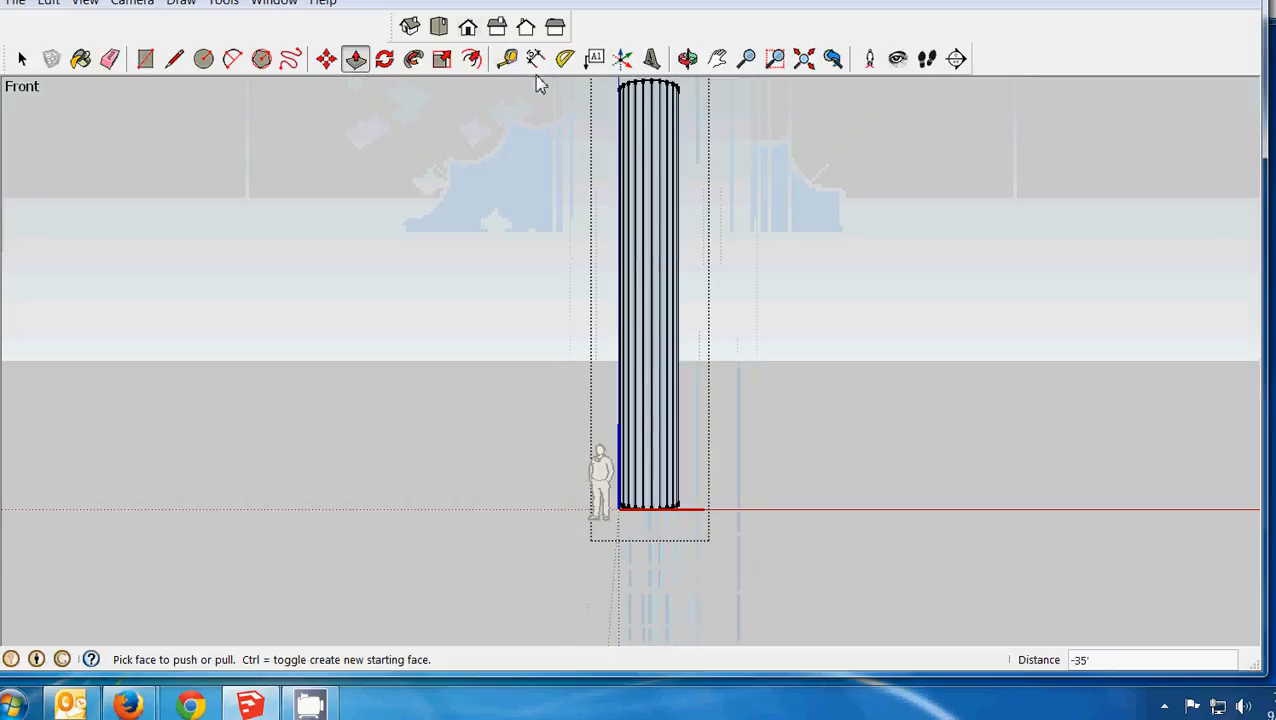
left_click(687, 59)
left_click_drag(570, 222, 489, 289)
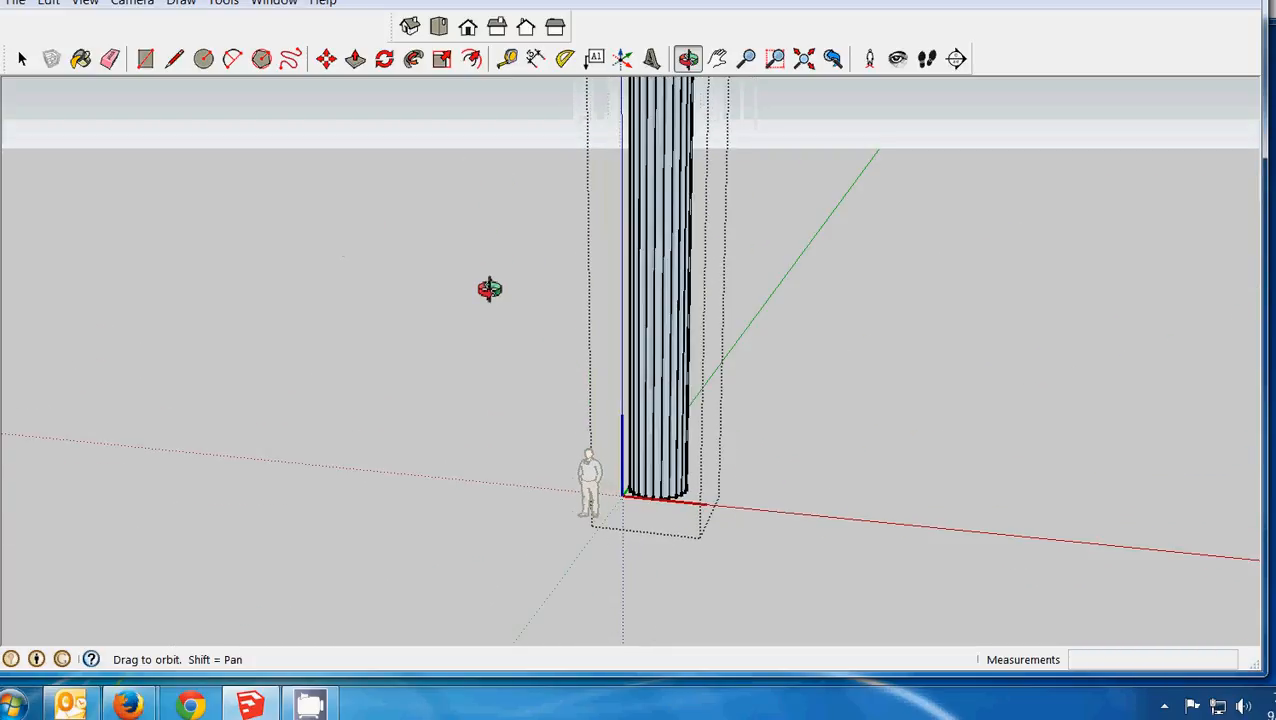
scroll(812, 268, "down", 2)
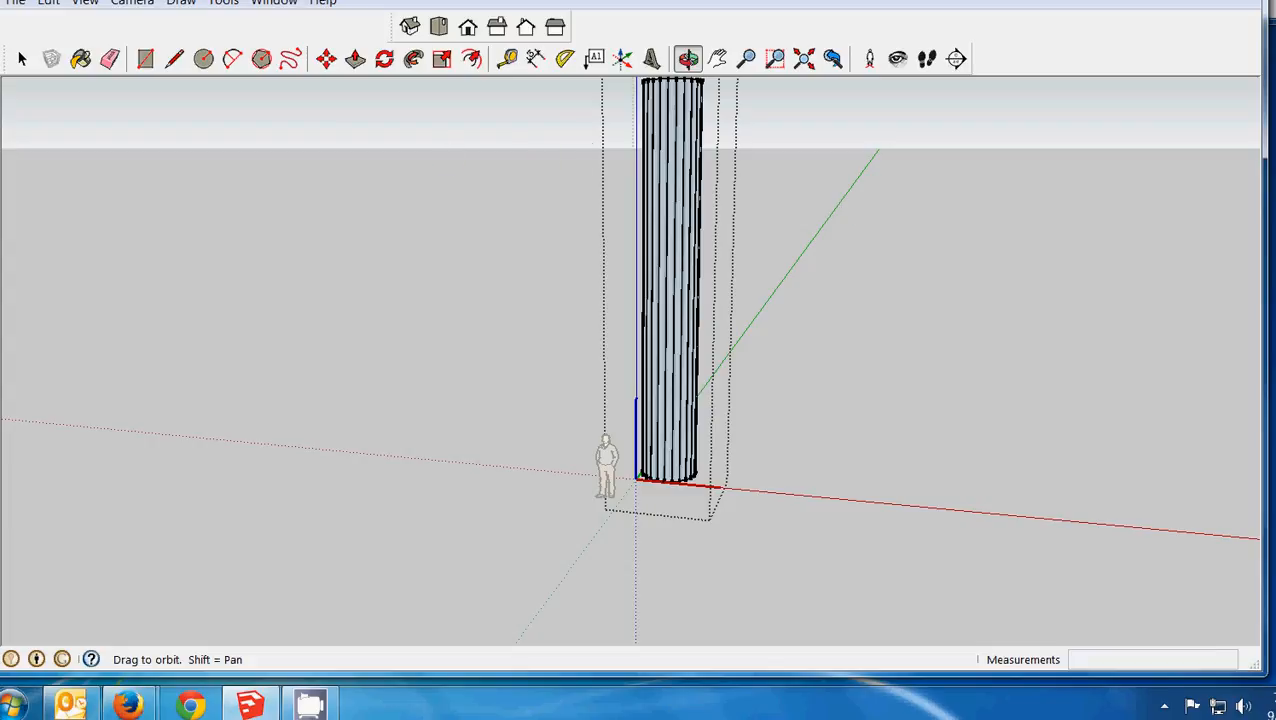
left_click_drag(1144, 0, 1128, 40)
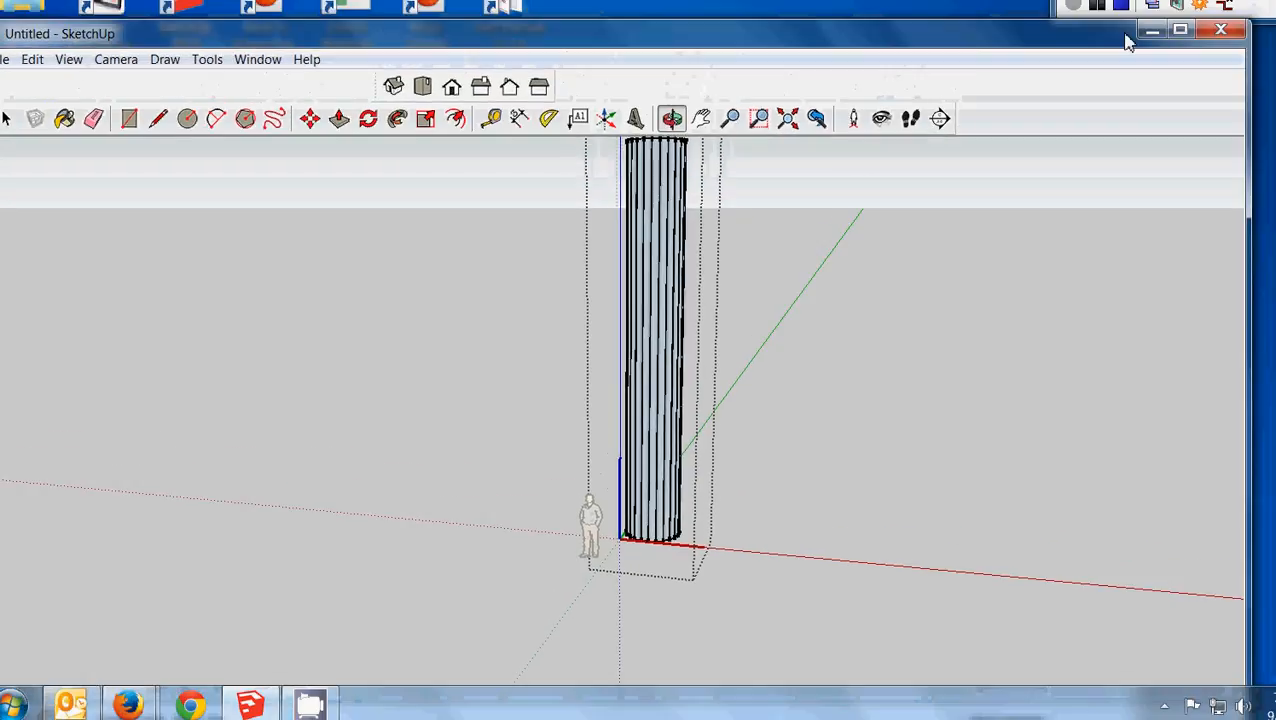